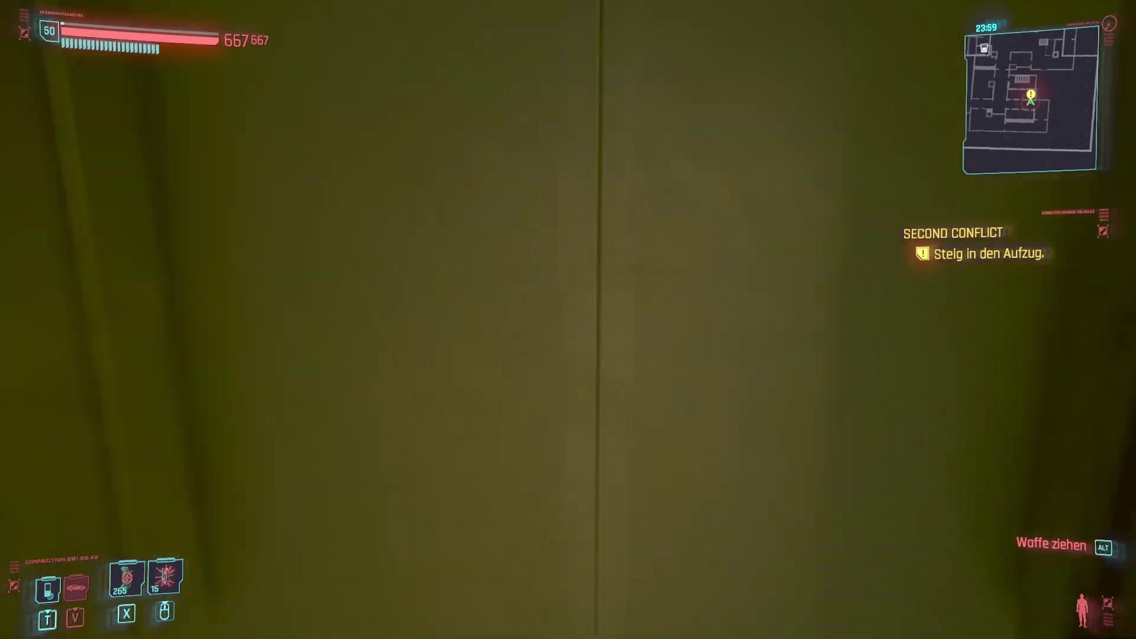
key(s)
key(w)
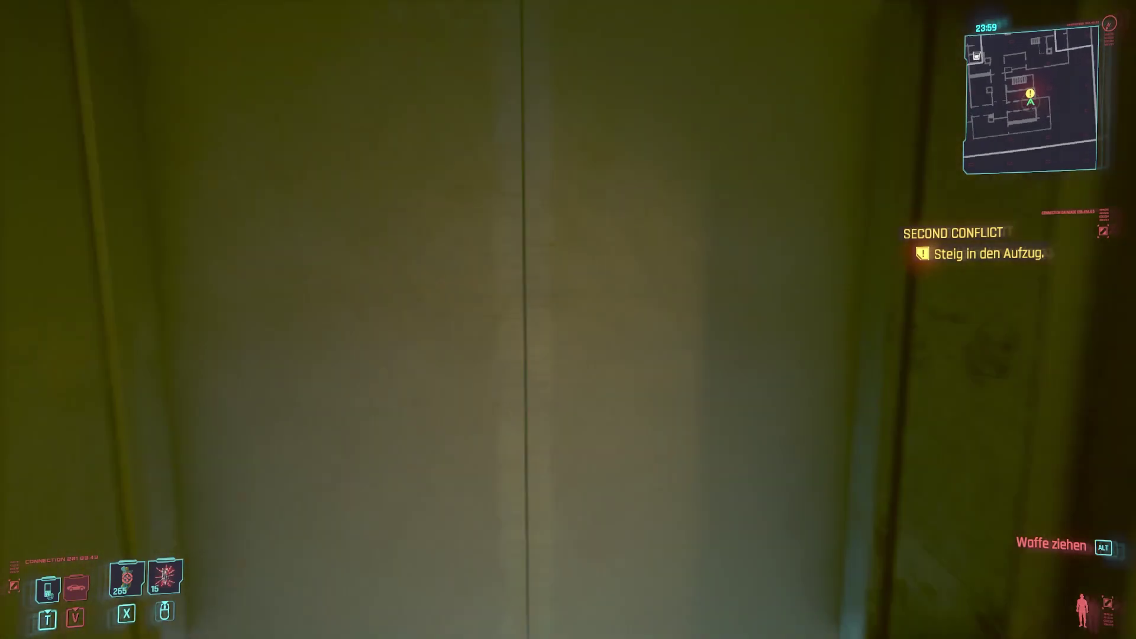
key(s)
key(w)
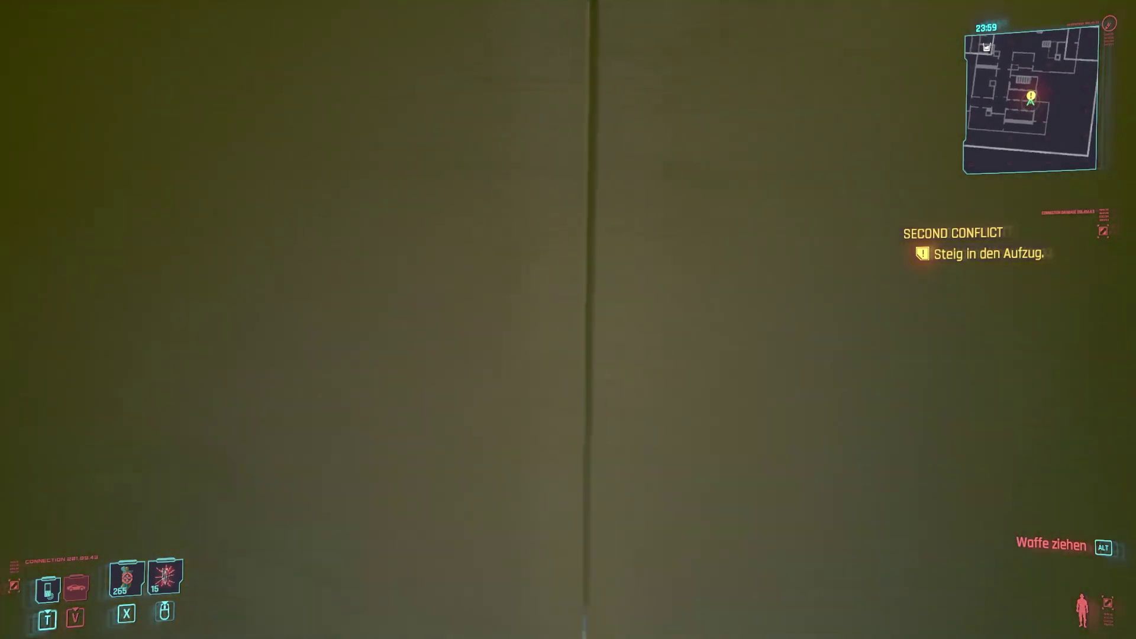
key(s)
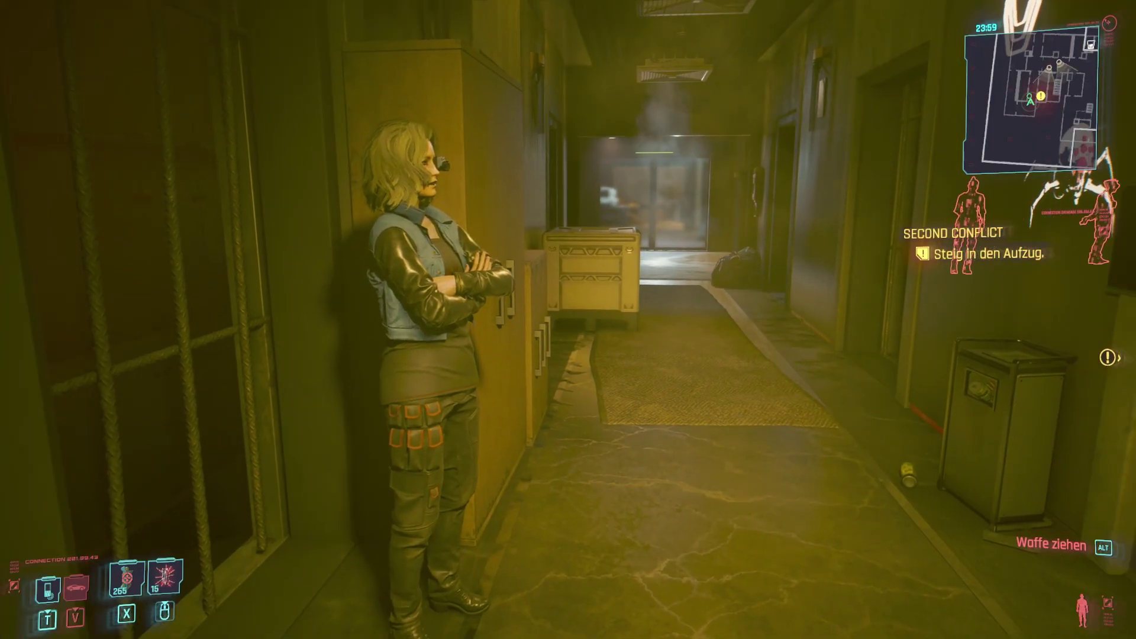
mouse_move(568, 320)
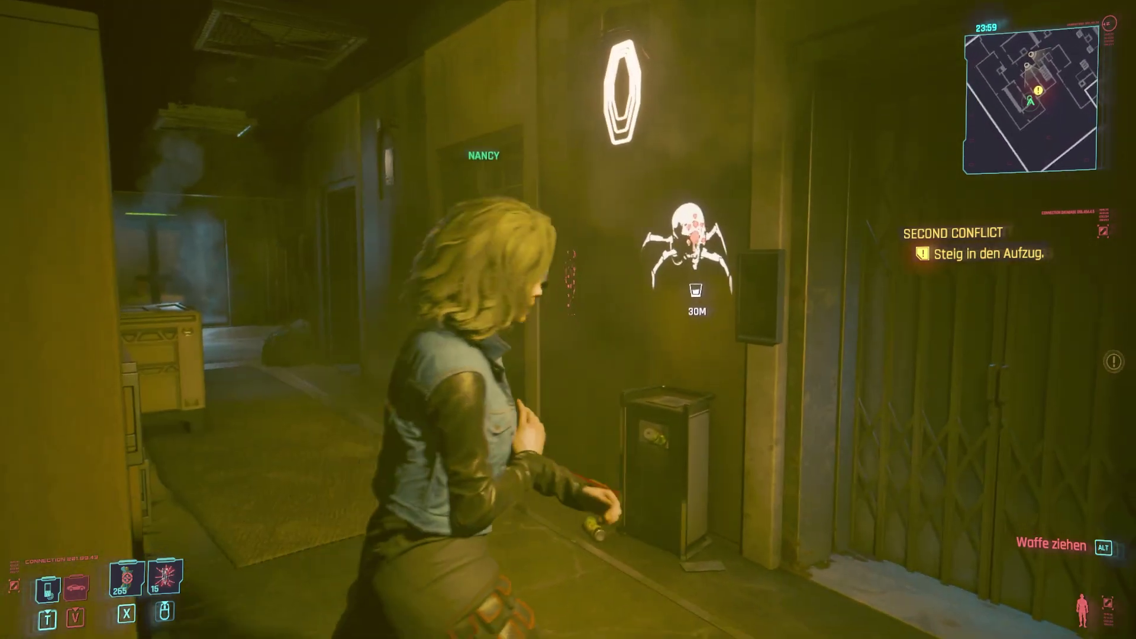
key(w)
key(w)
key(s)
key(w)
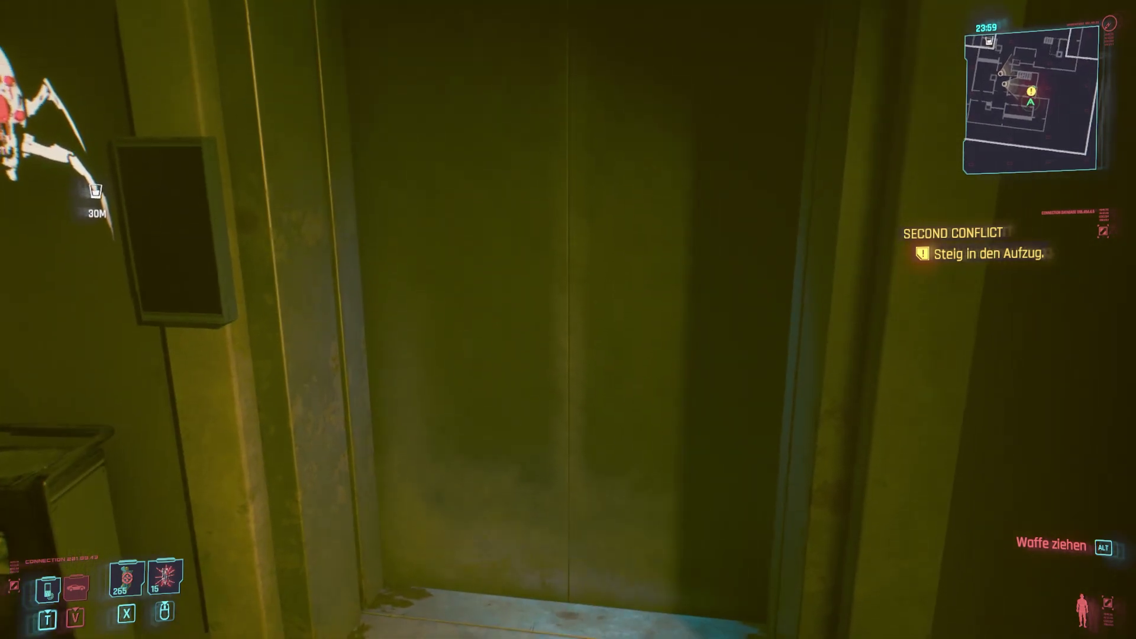
Examine the Second Conflict quest marker up close on the game map, then return to the game
key(m)
scroll(586, 317, up, 5)
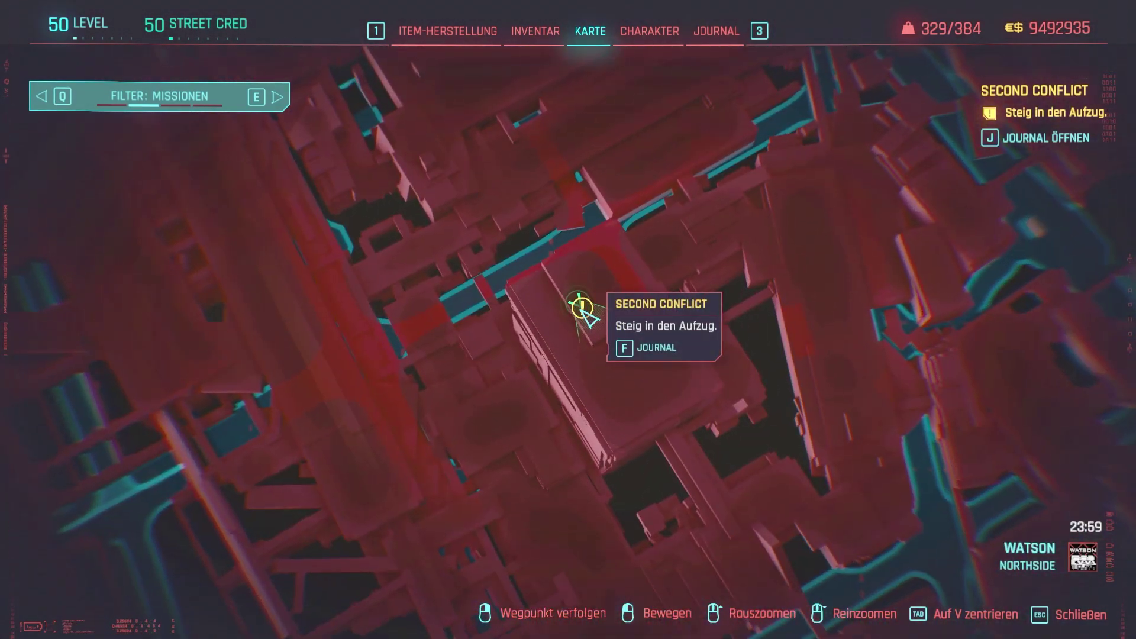
key(Escape)
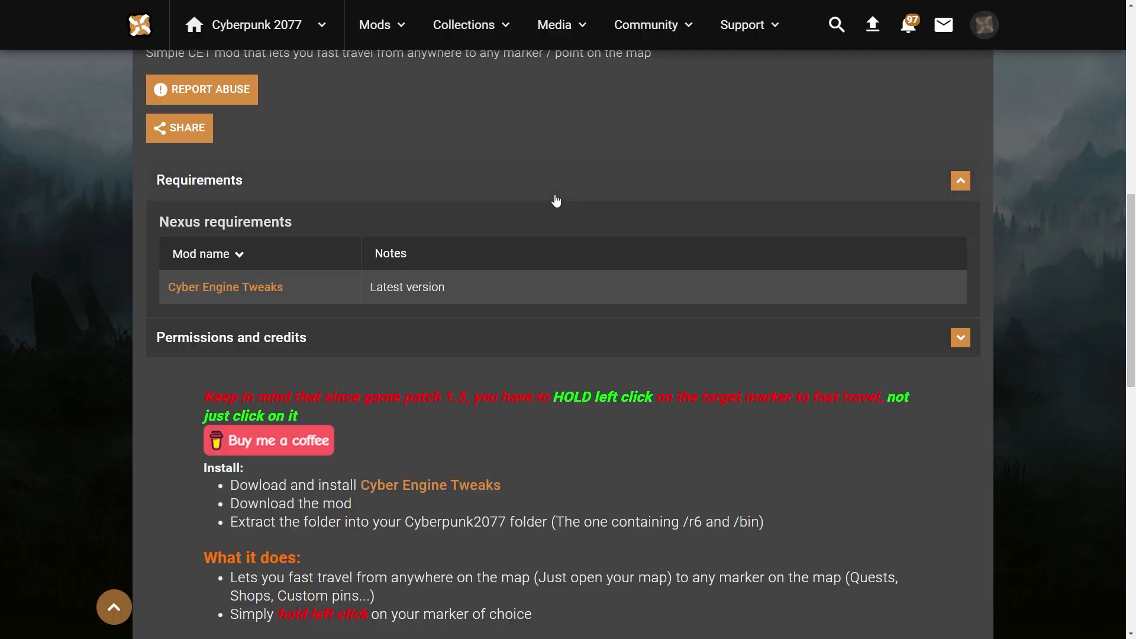
Request the manual download of Fast Travel From Anywhere 2 Anywhere and open the page of its required mod, Cyber Engine Tweaks
scroll(473, 178, up, 5)
scroll(468, 179, up, 4)
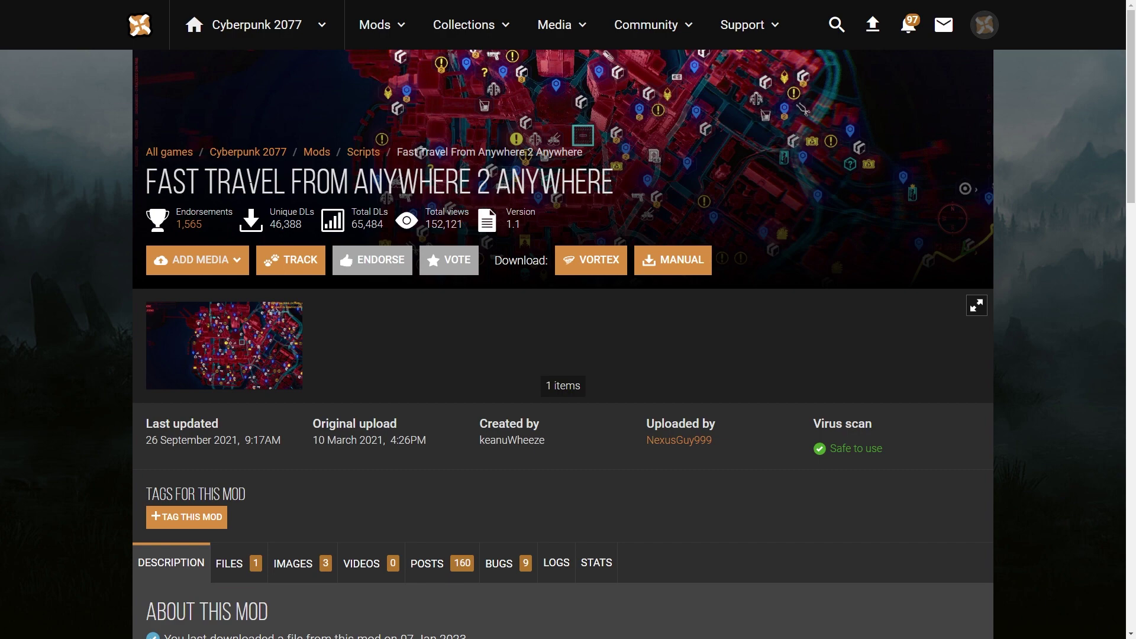
triple_click(277, 183)
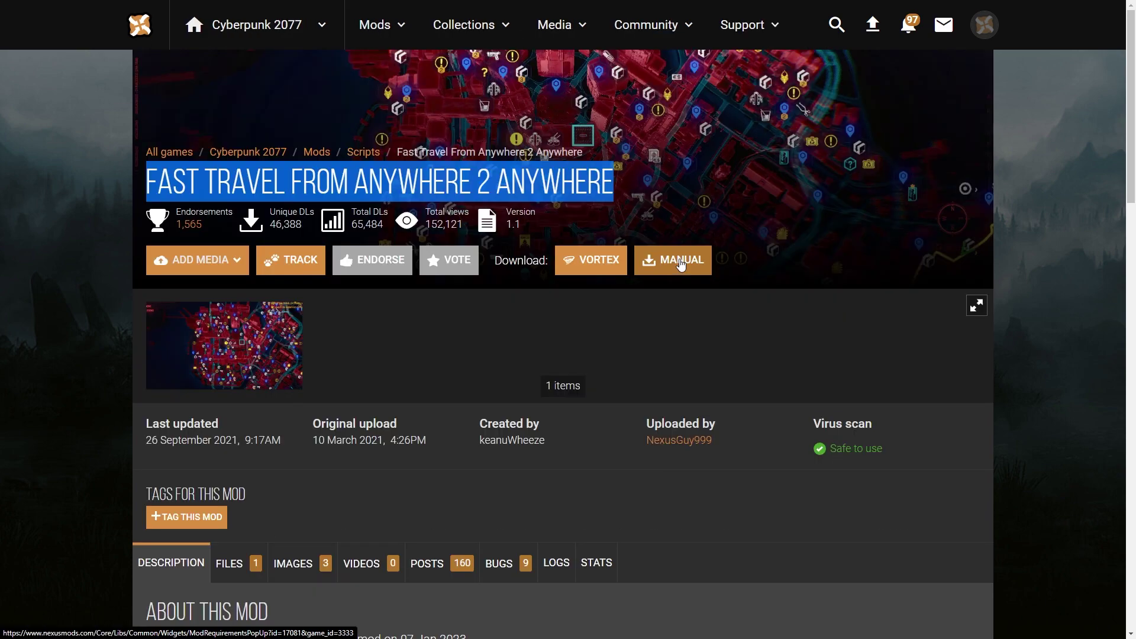
click(679, 258)
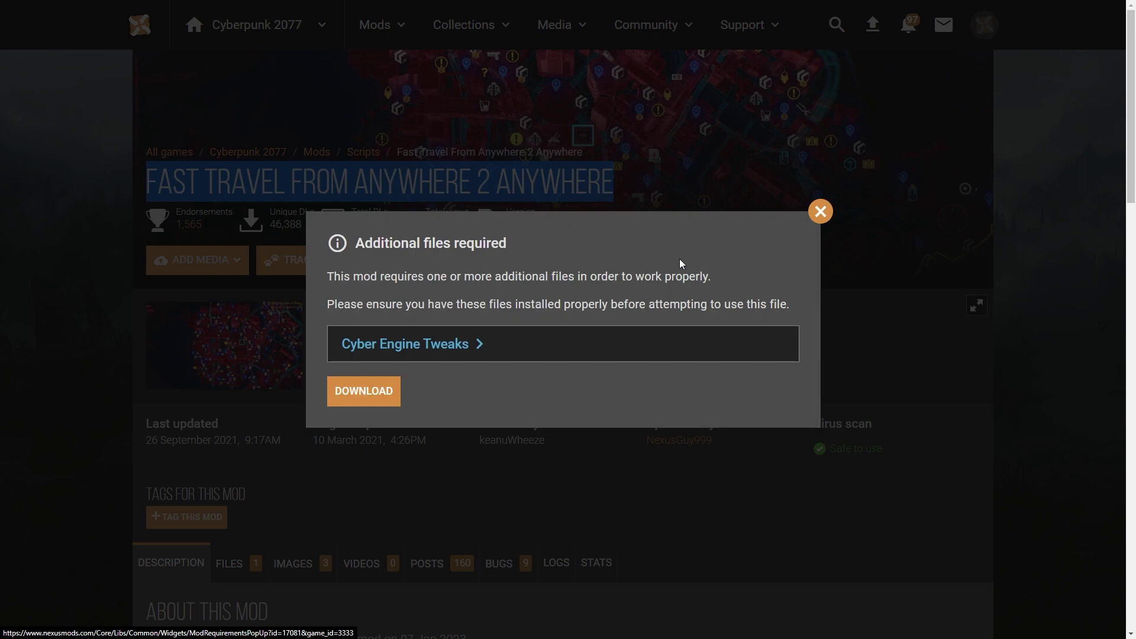
click(420, 351)
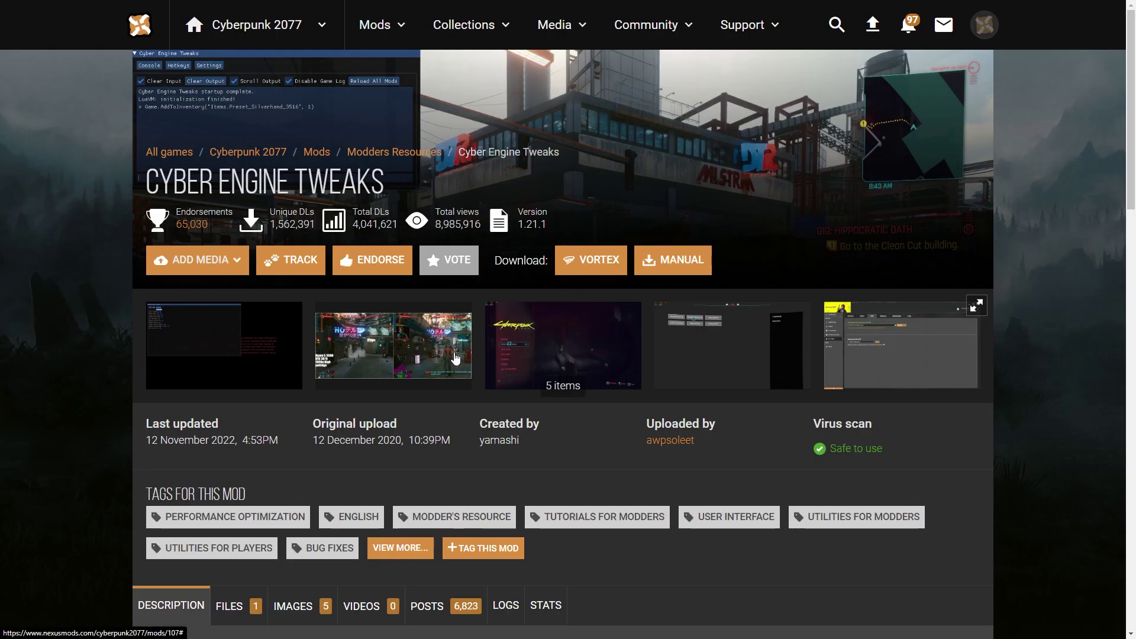
Manually download the Cyber Engine Tweaks zip for game version 1.61 and save it in the Downloads\where folder
click(677, 267)
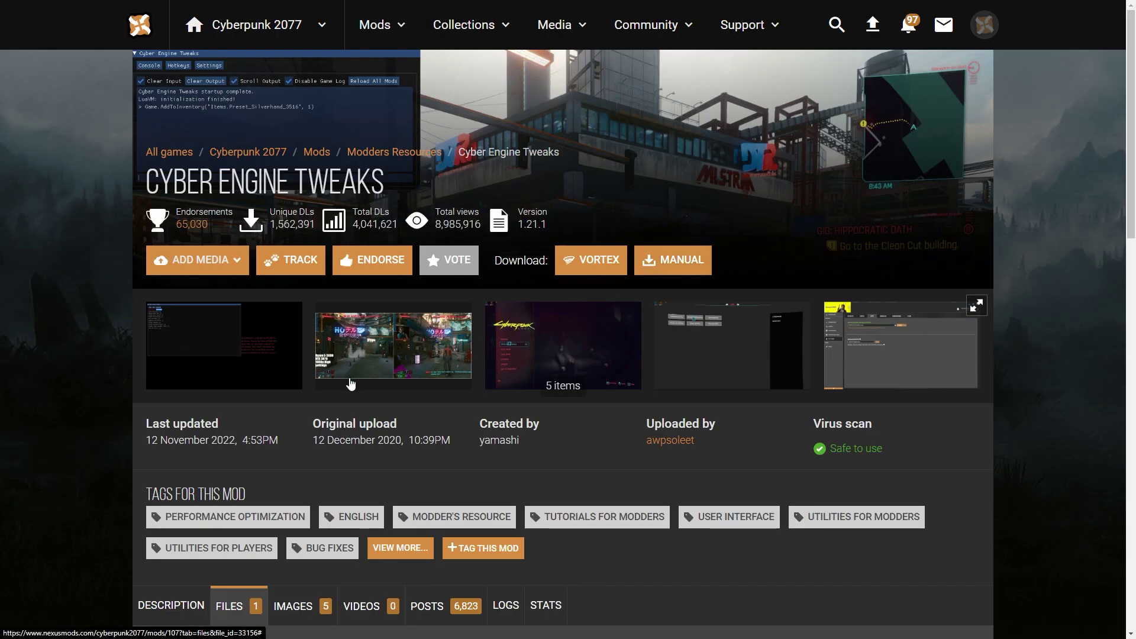
click(626, 548)
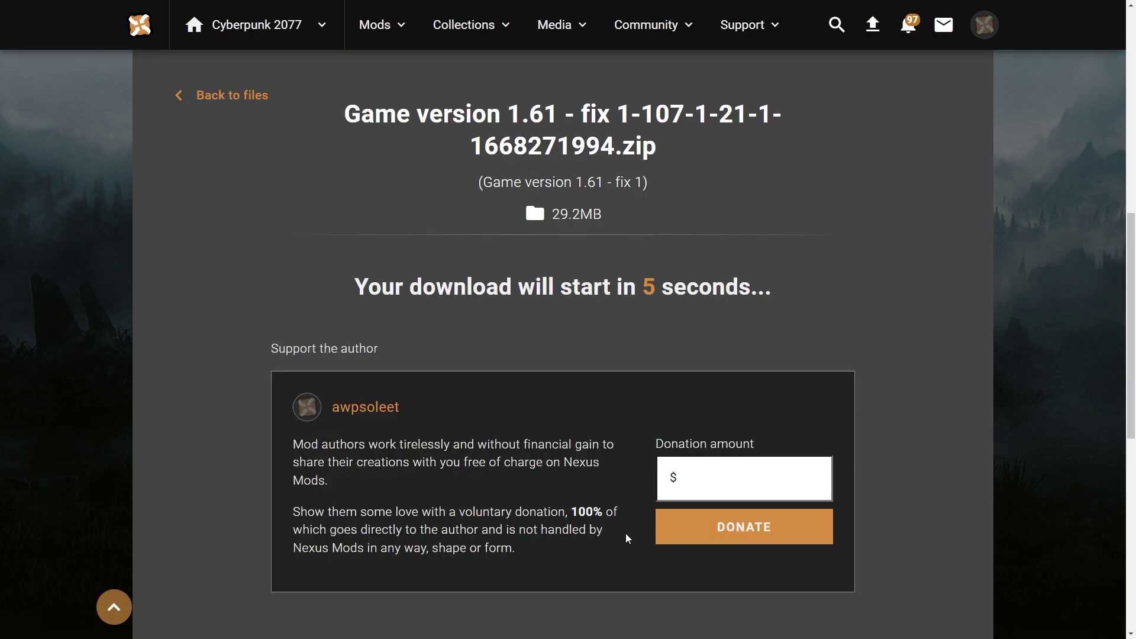
scroll(628, 503, down, 3)
scroll(631, 459, up, 3)
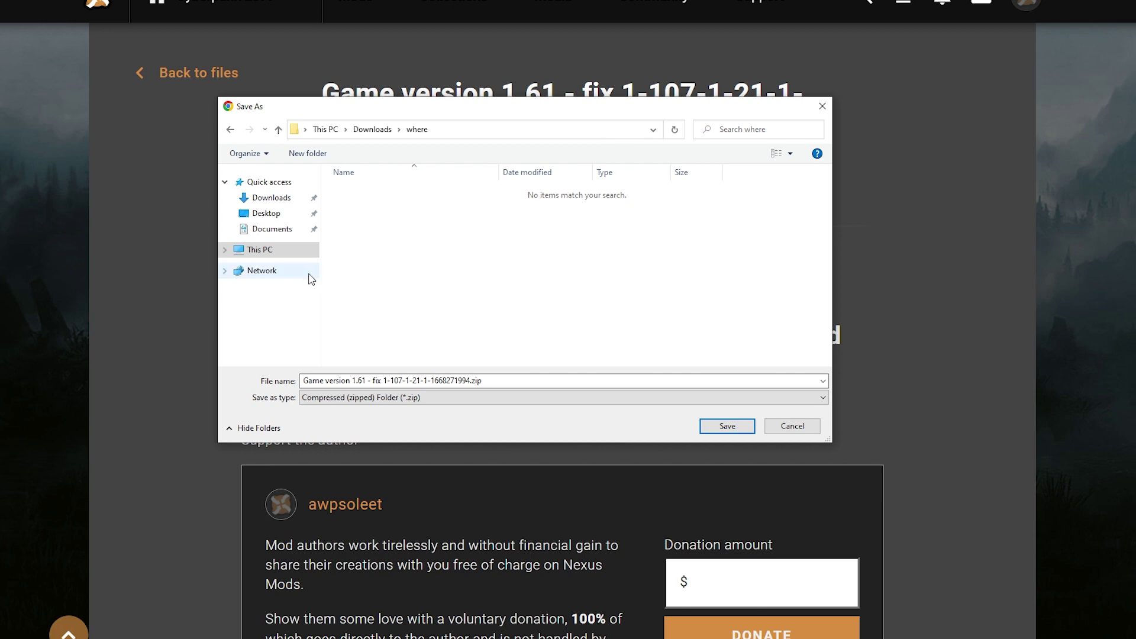
click(727, 426)
Download the Fast Travel From Anywhere 2 Anywhere CET 1.1 zip at the free speed and save it in the same folder
scroll(698, 415, up, 8)
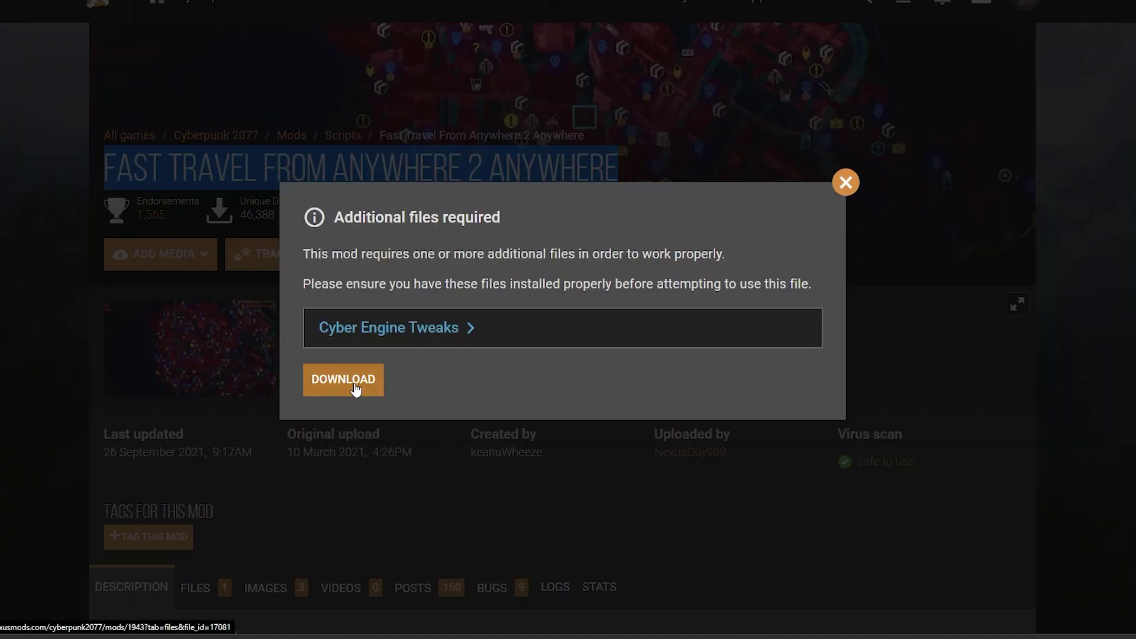
click(355, 382)
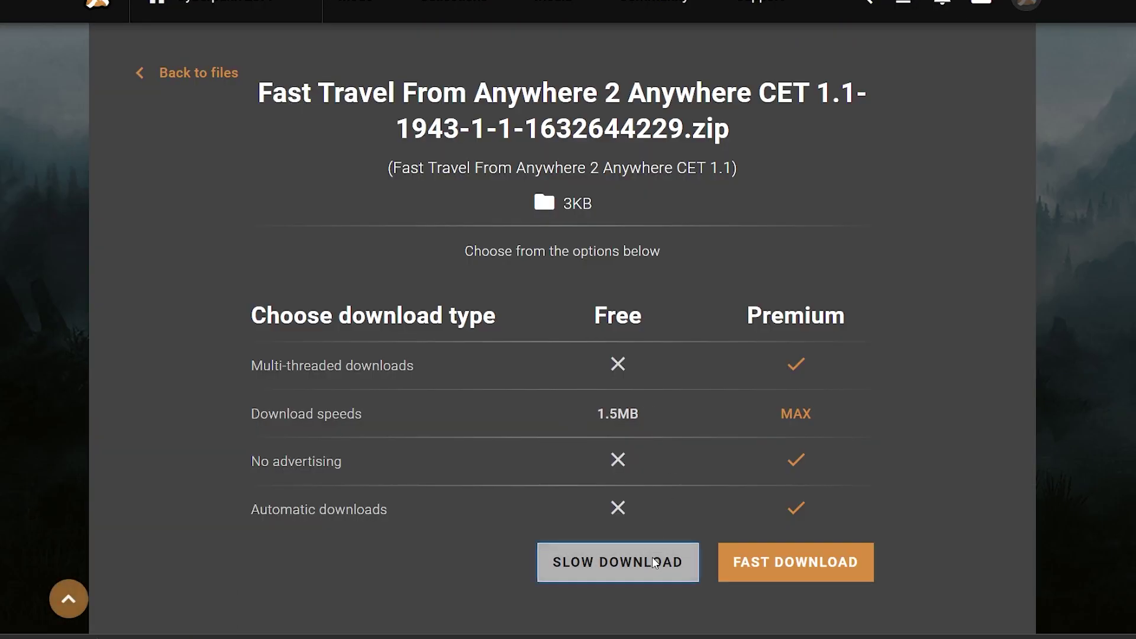
click(655, 562)
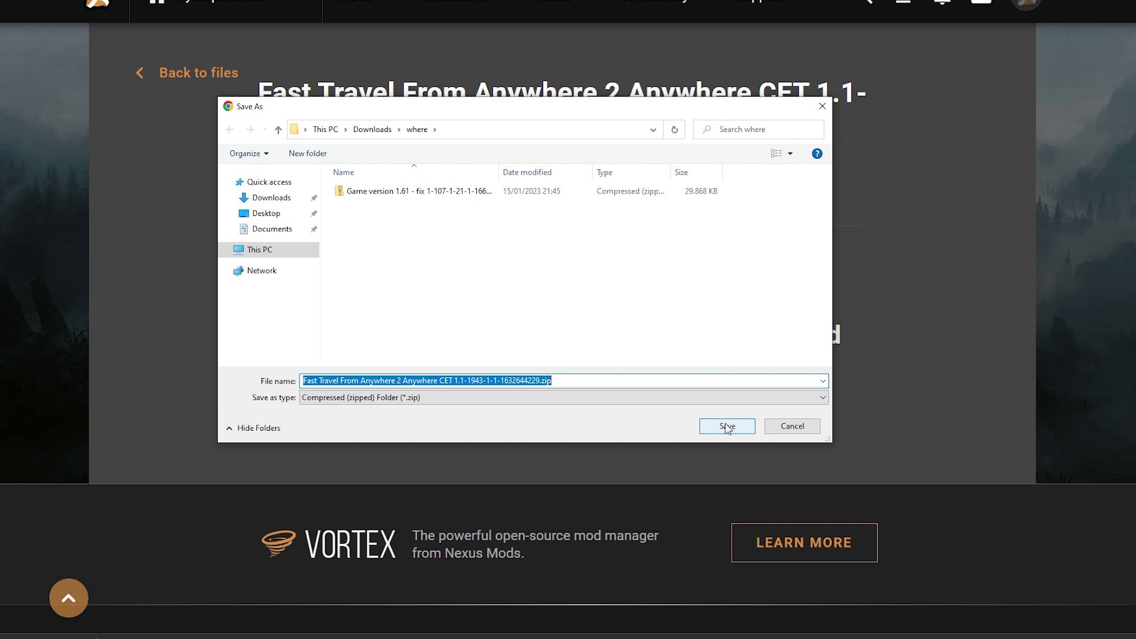
click(728, 426)
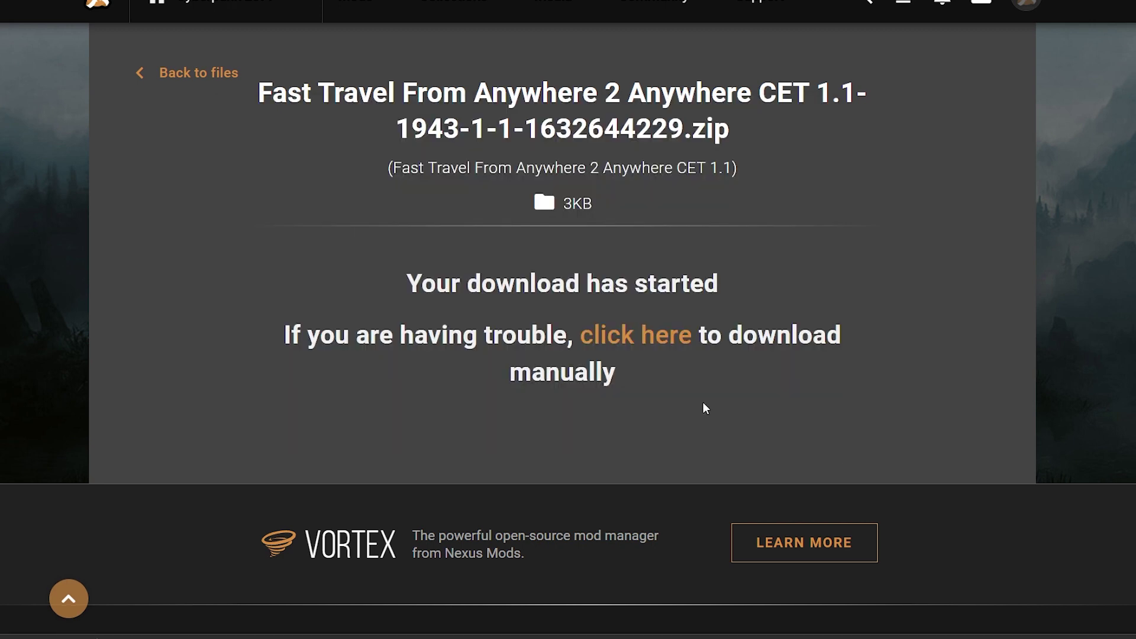
Show the downloaded Game version 1.61 zip in its folder in File Explorer
click(263, 622)
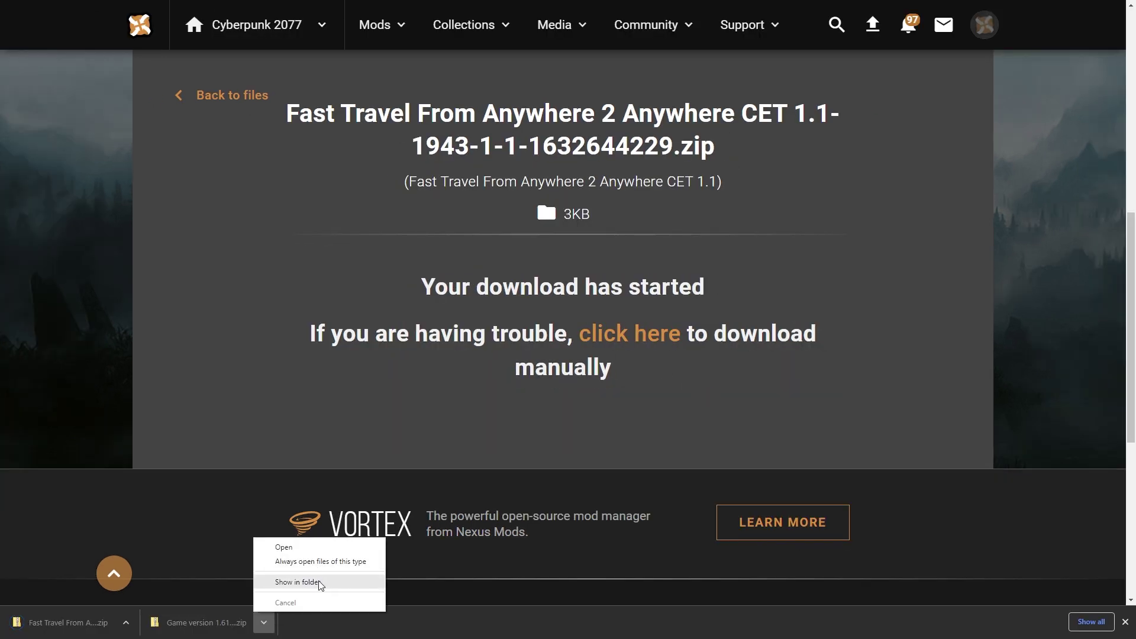
click(317, 581)
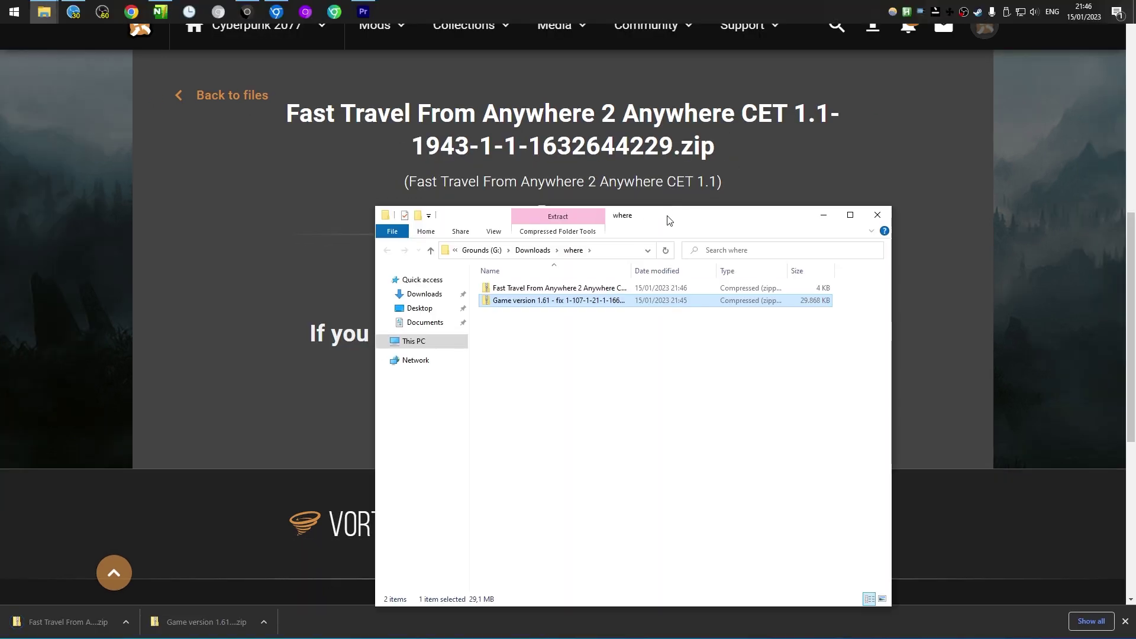
drag(664, 206, 595, 149)
Extract the Fast Travel From Anywhere 2 Anywhere zip to its default folder and move the resulting window aside
drag(580, 299, 520, 221)
right_click(502, 235)
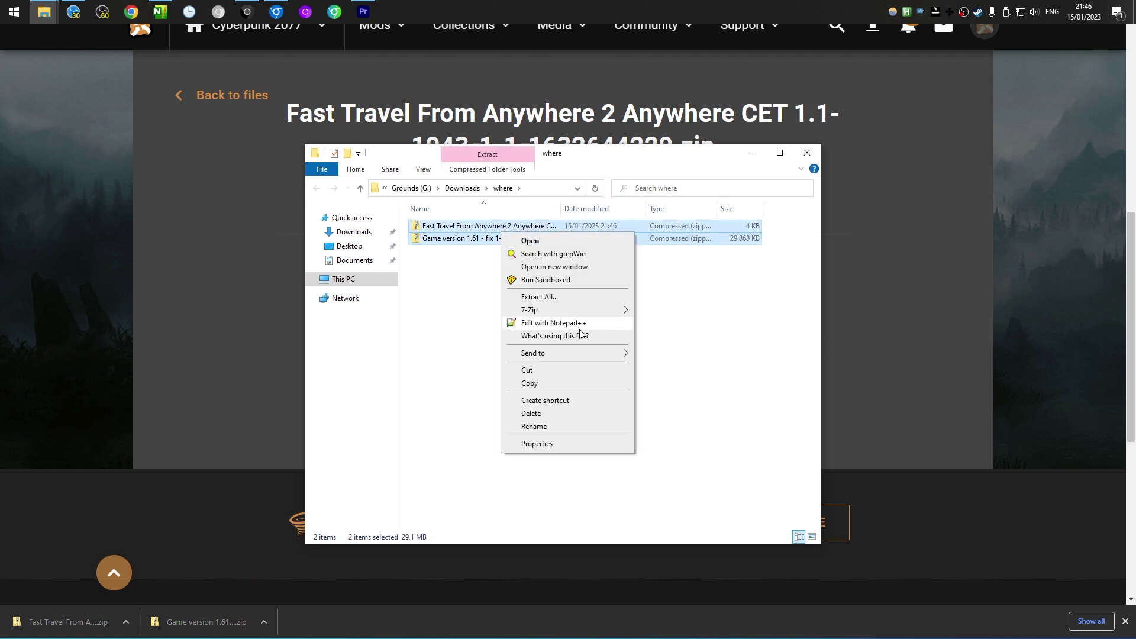
click(566, 297)
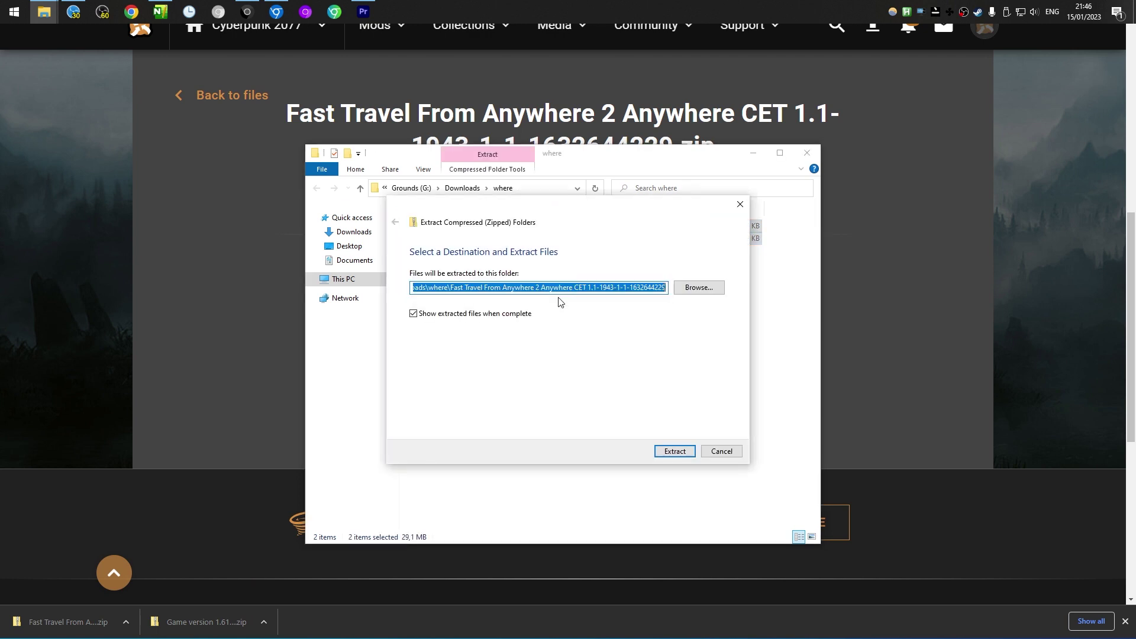
click(664, 447)
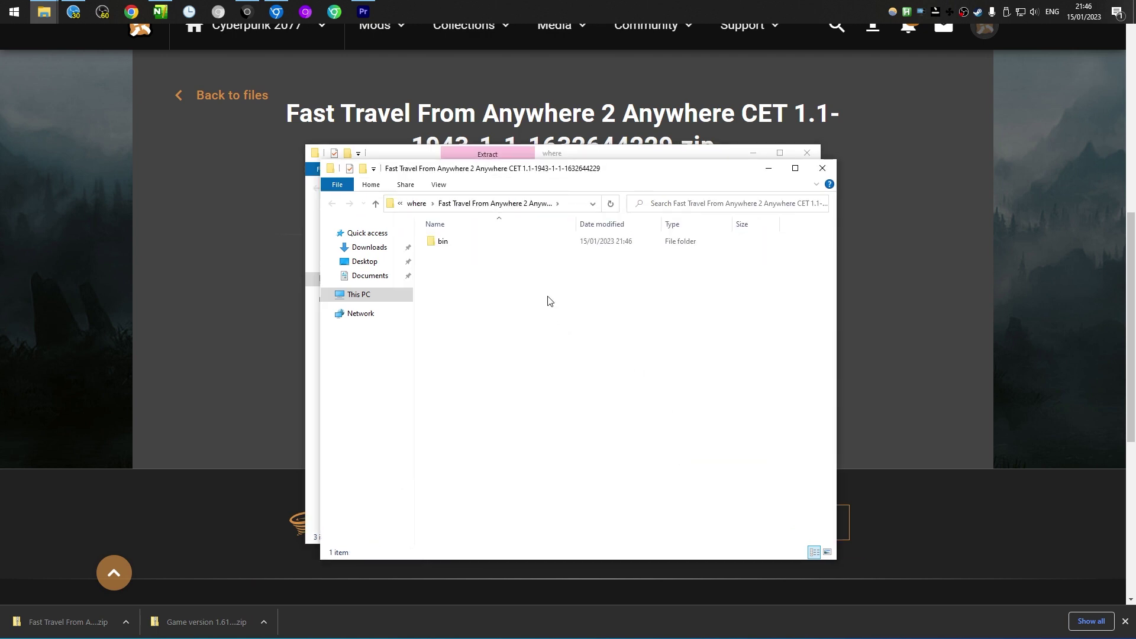
drag(547, 175, 810, 229)
Extract the Game version 1.61 - fix 1 zip to its default folder inside Downloads\where
click(482, 320)
click(459, 254)
right_click(459, 255)
click(500, 319)
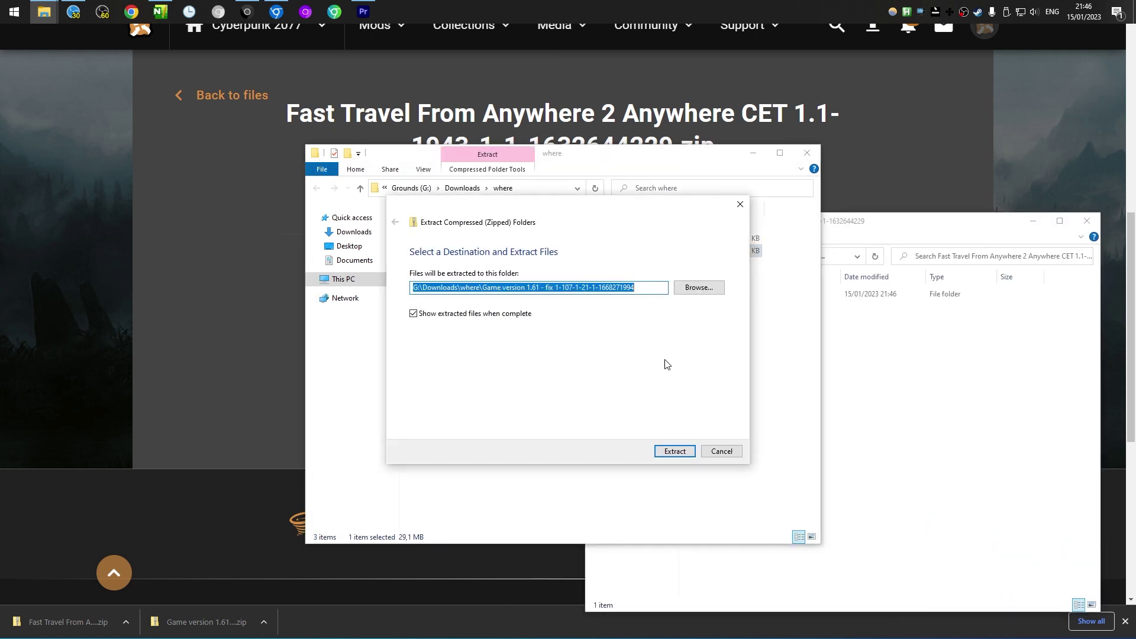
click(682, 453)
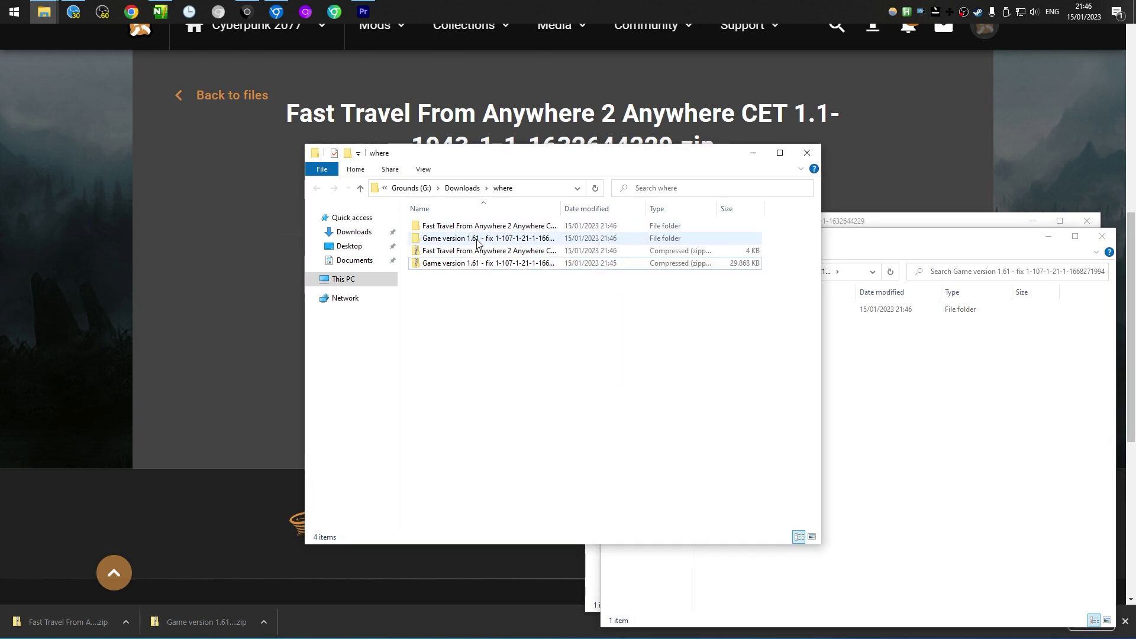
Copy the bin folder from the extracted Game version 1.61 folder into EpicLibraryD\Cyberpunk2077
double_click(429, 237)
click(429, 229)
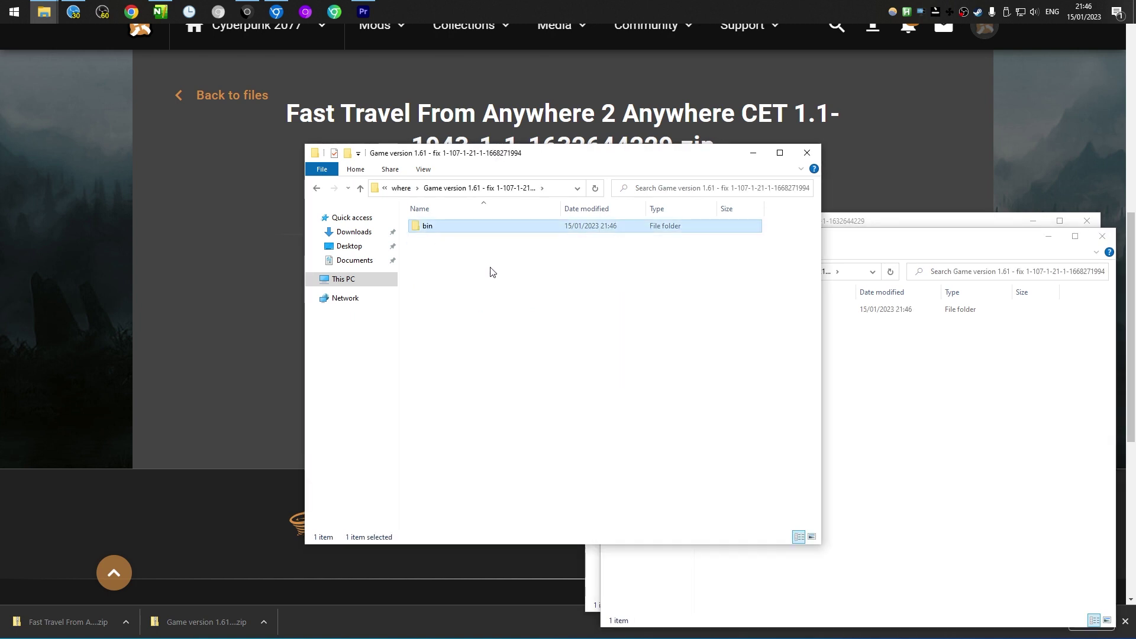
key(alt+Tab)
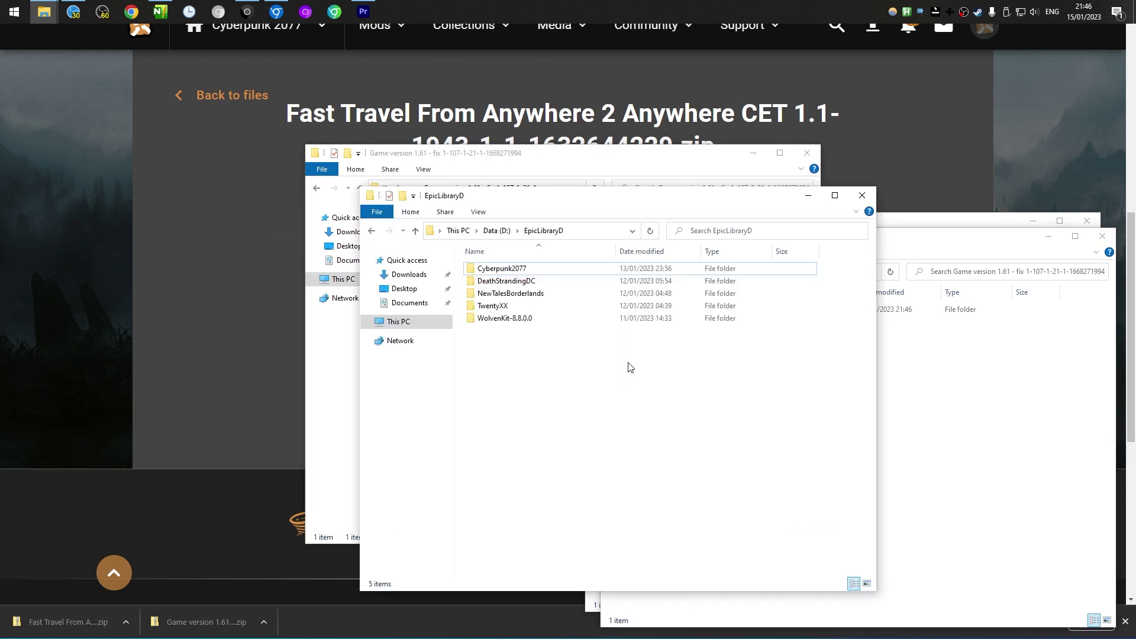
double_click(518, 273)
right_click(463, 316)
click(529, 396)
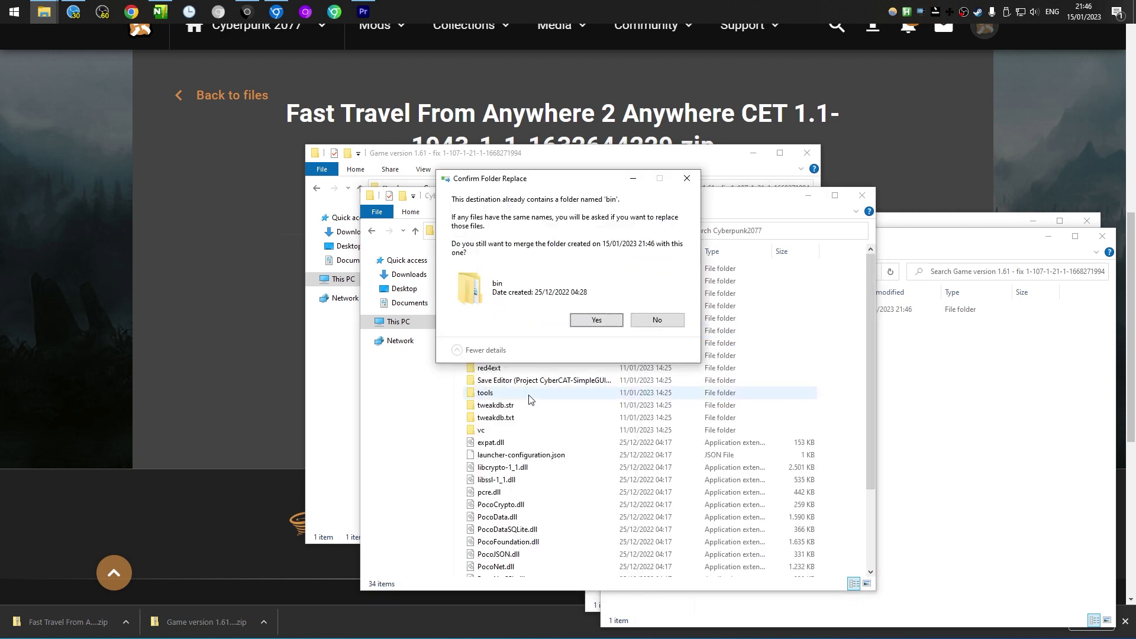
Merge the copied bin folder and its subfolders with the existing ones, replacing the files in the destination
click(596, 320)
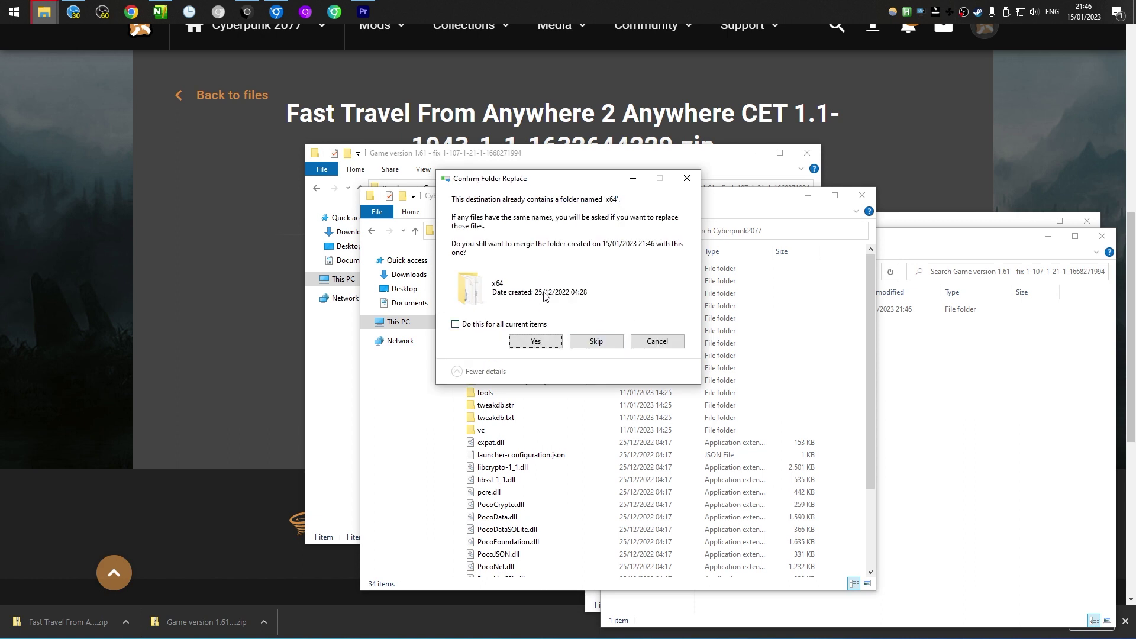
click(535, 344)
click(534, 343)
click(551, 346)
click(548, 345)
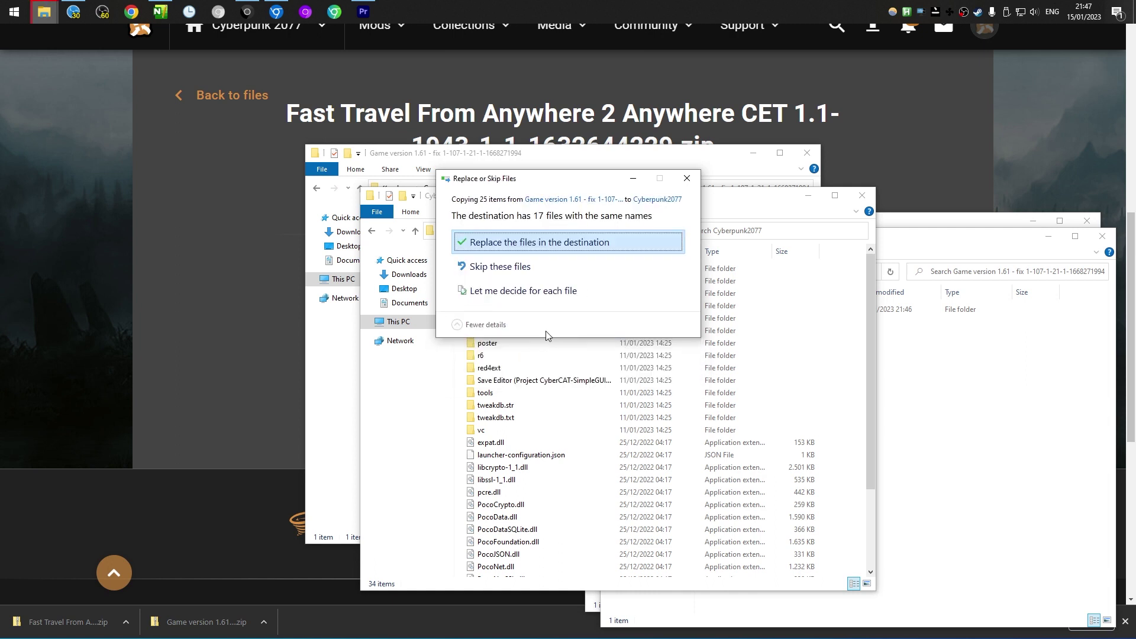
click(555, 240)
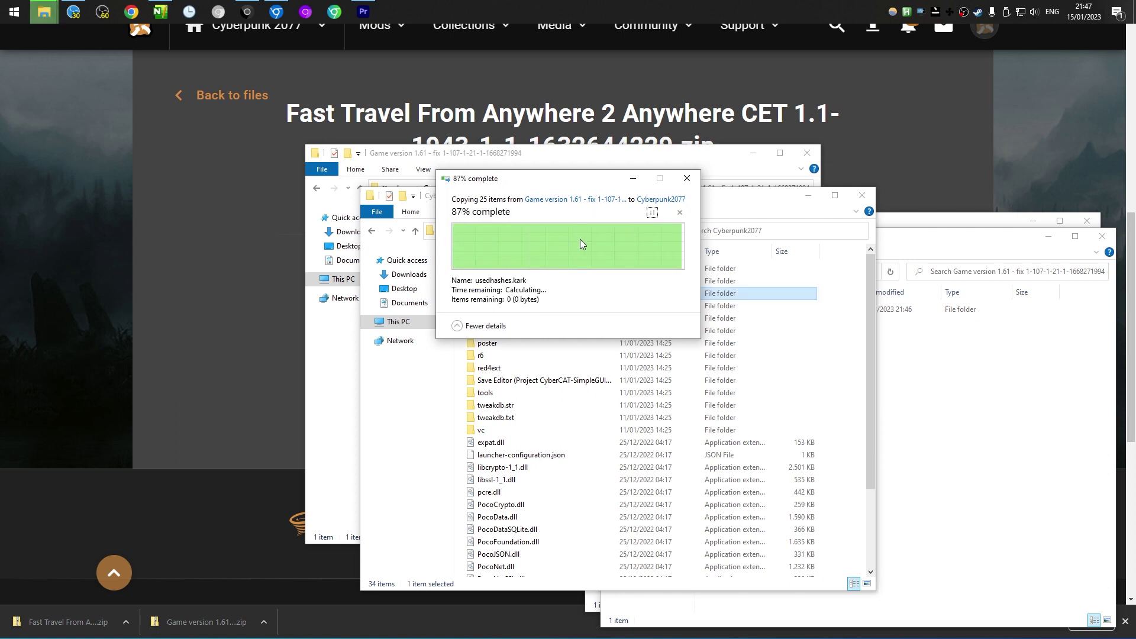
Open the extracted Fast Travel From Anywhere 2 Anywhere folder inside Downloads\where and select its bin folder
click(405, 185)
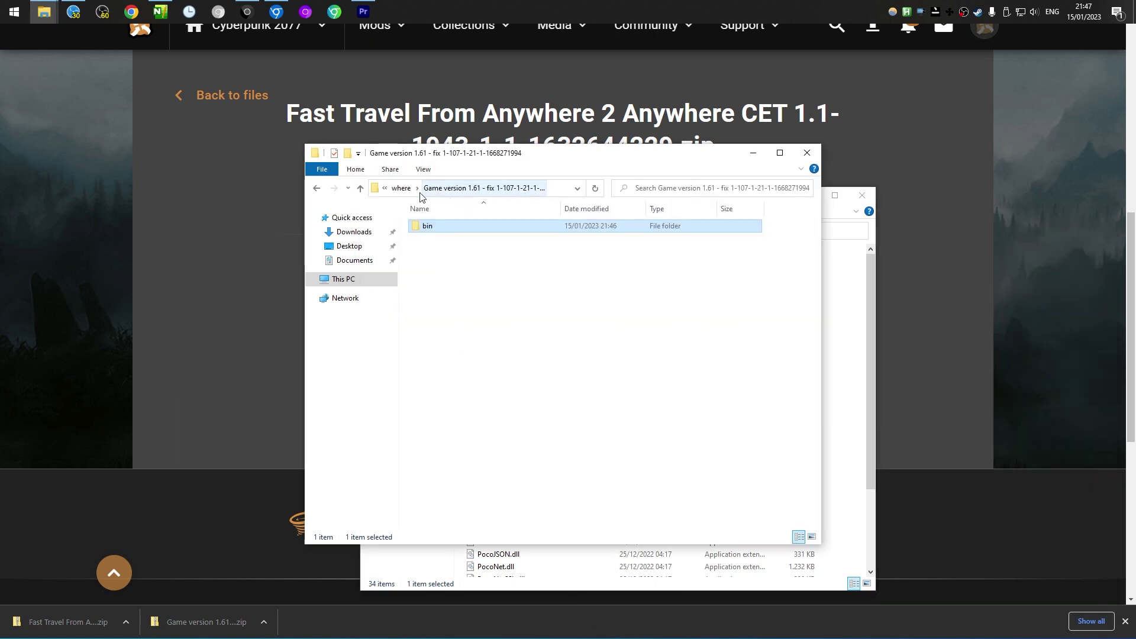
click(405, 188)
double_click(468, 229)
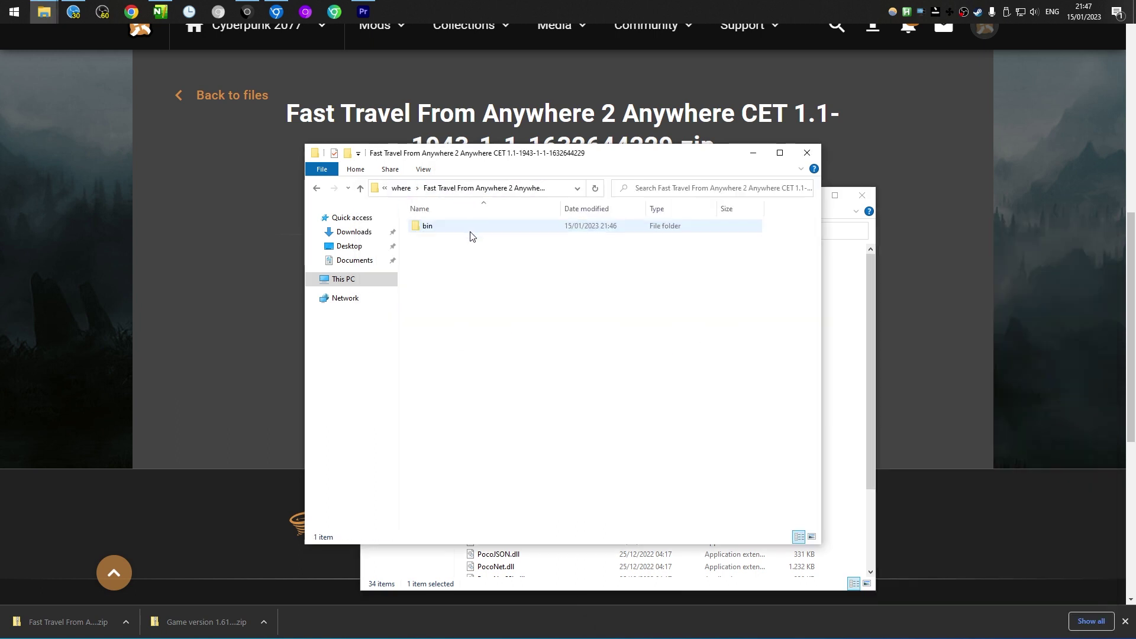
click(429, 230)
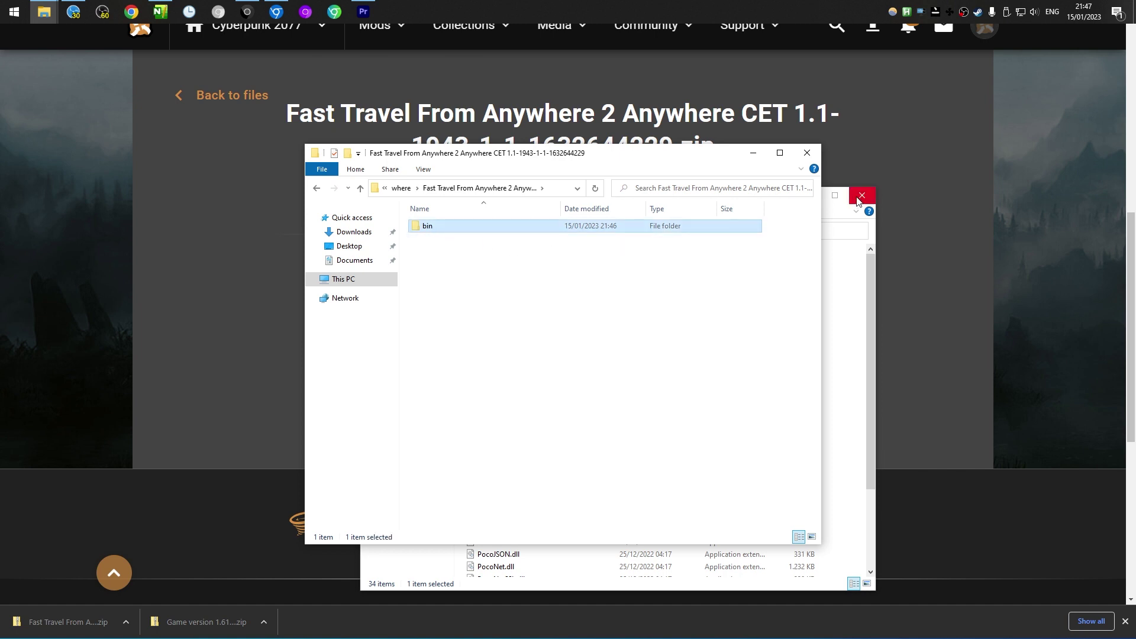
click(837, 210)
click(549, 155)
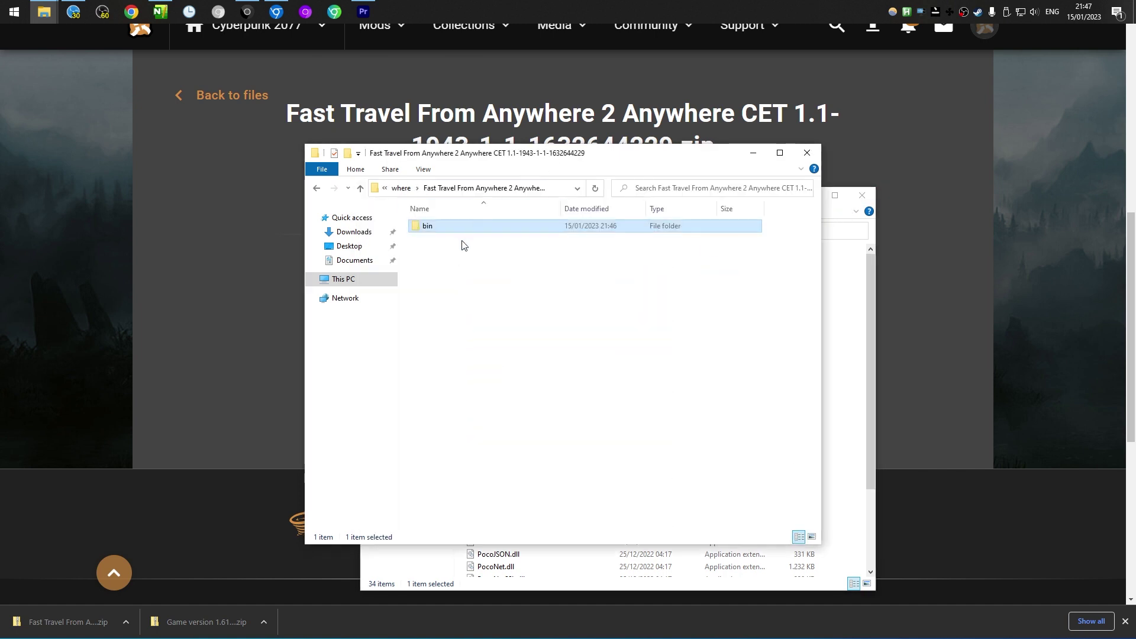
Put the bin folder from the extracted Fast Travel From Anywhere 2 Anywhere folder into EpicLibraryD\Cyberpunk2077
right_click(448, 230)
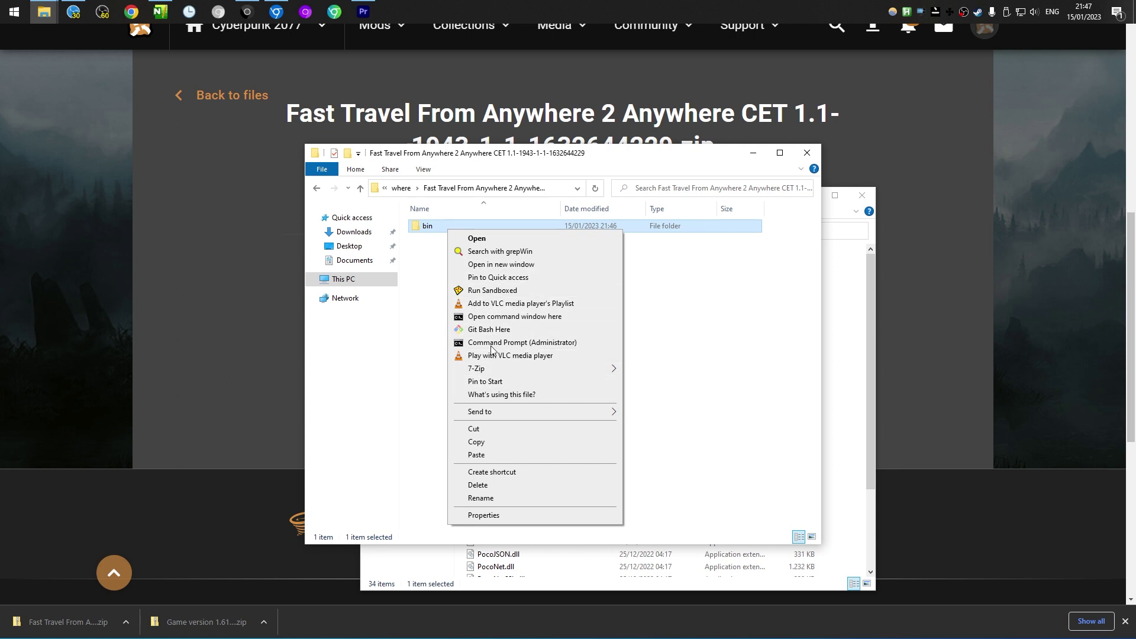
click(476, 429)
click(398, 580)
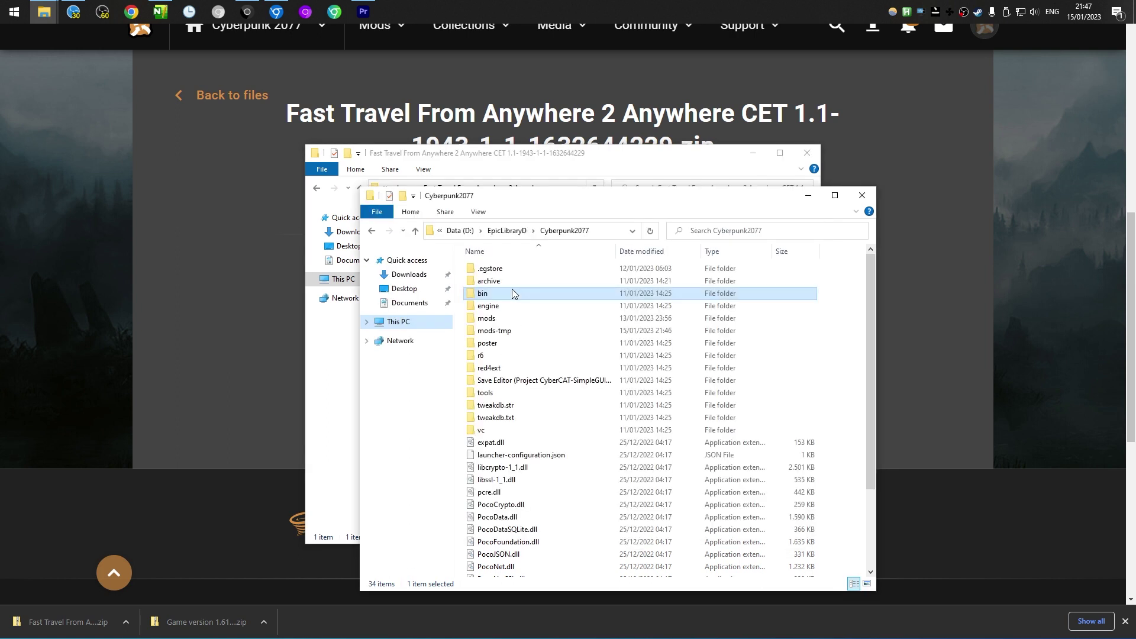
right_click(462, 288)
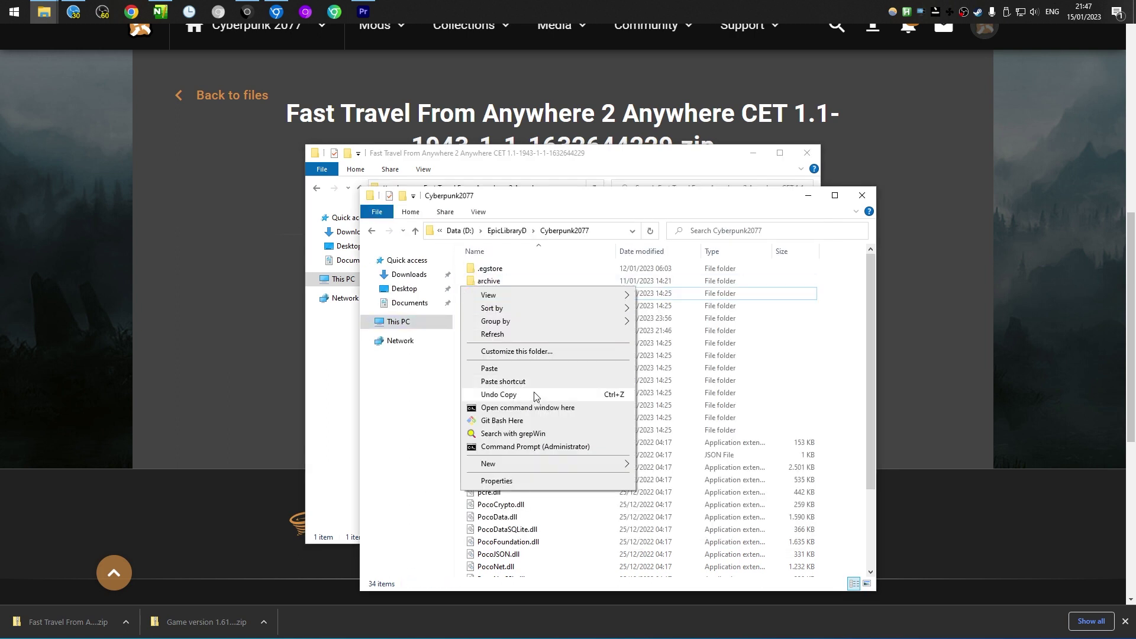
click(524, 368)
Merge the mod's bin folder and its fastTravelFromAnywhere subfolder with the existing ones in the game folder
click(597, 321)
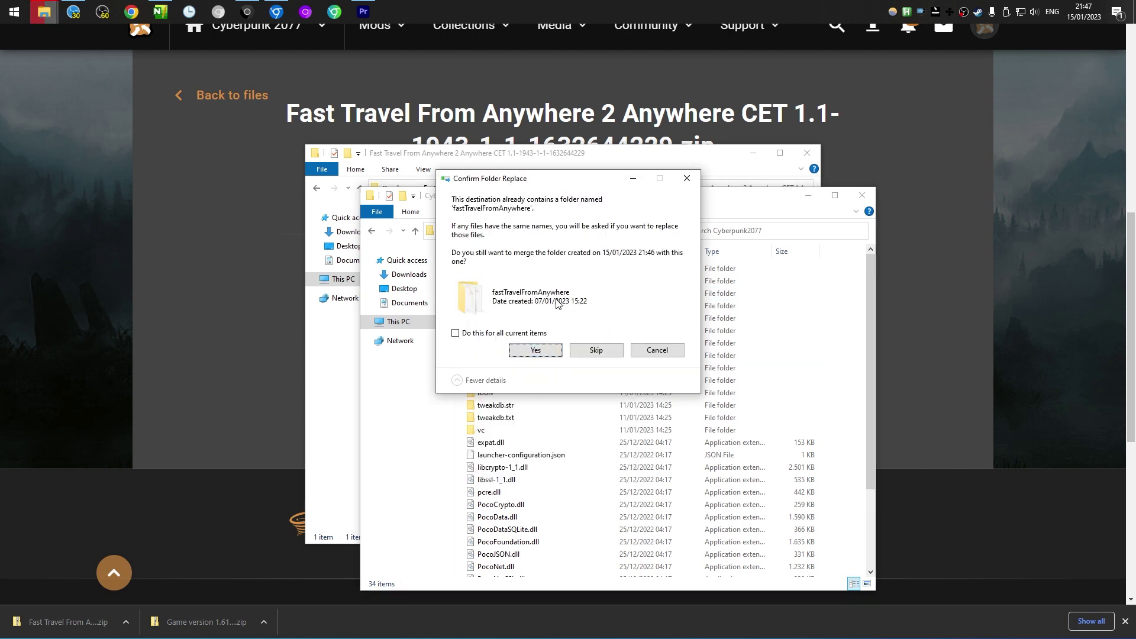
click(534, 349)
click(536, 242)
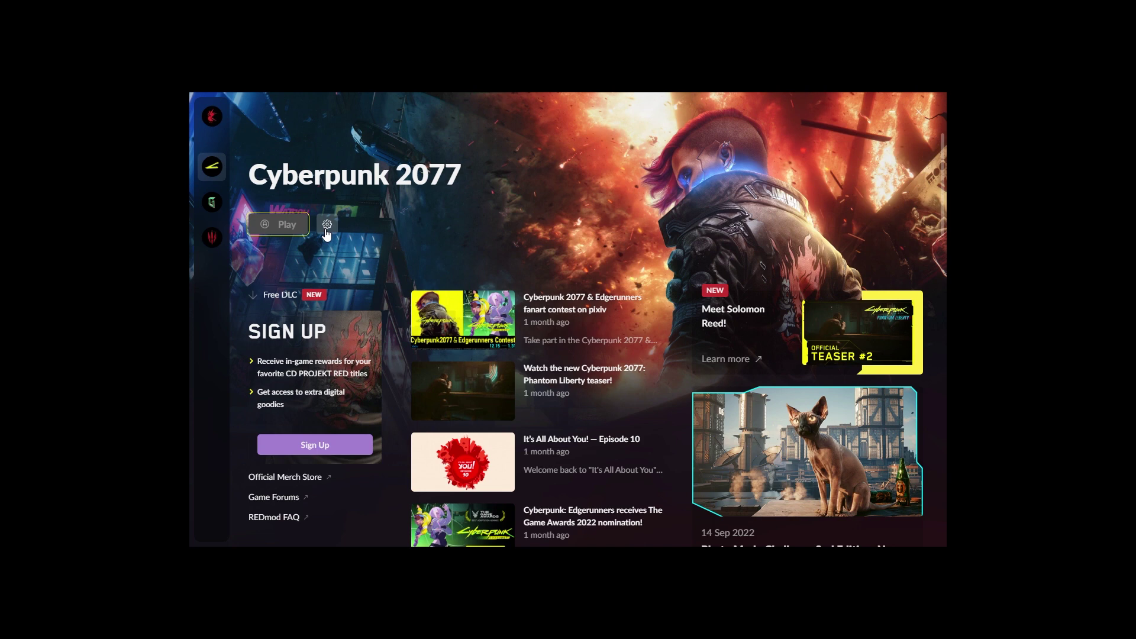
Launch Cyberpunk 2077 and reposition the FastTravelFromAnywhere window in the Cyber Engine Tweaks overlay
click(326, 230)
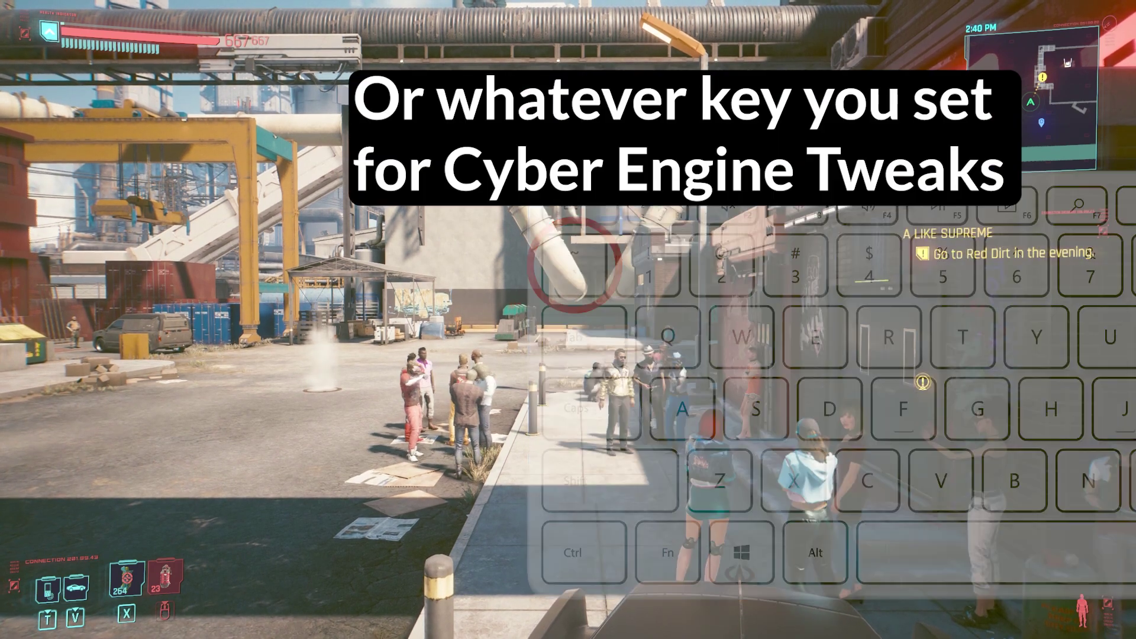
key(grave)
drag(436, 180, 537, 191)
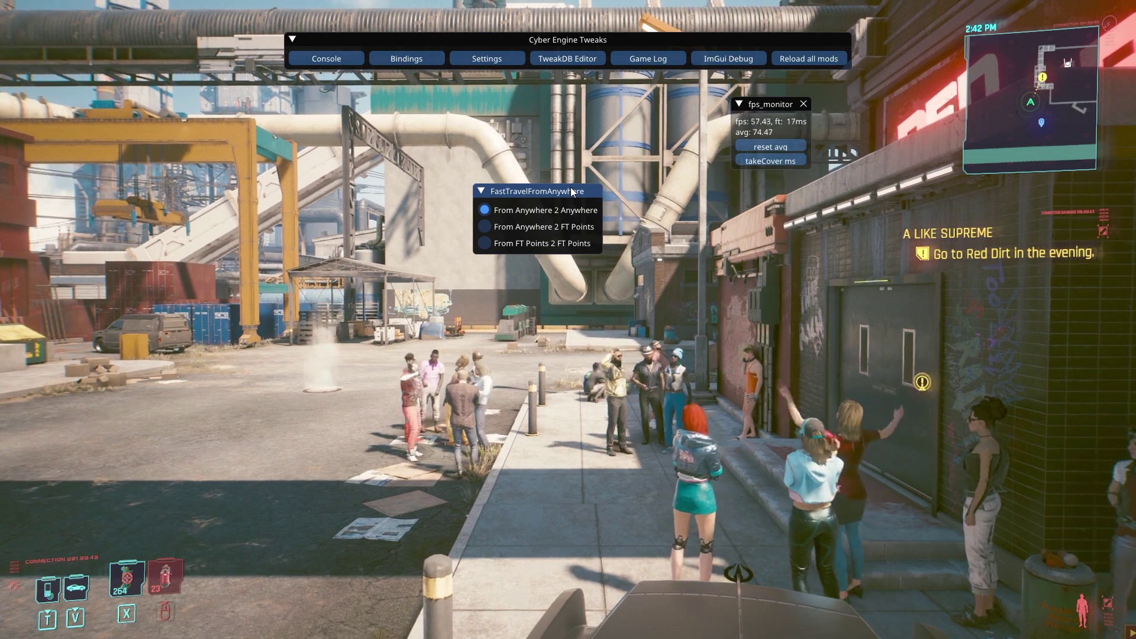
key(grave)
Choose a spot on the Santo Domingo map, up and right of the A Like Supreme marker, as the travel destination
key(m)
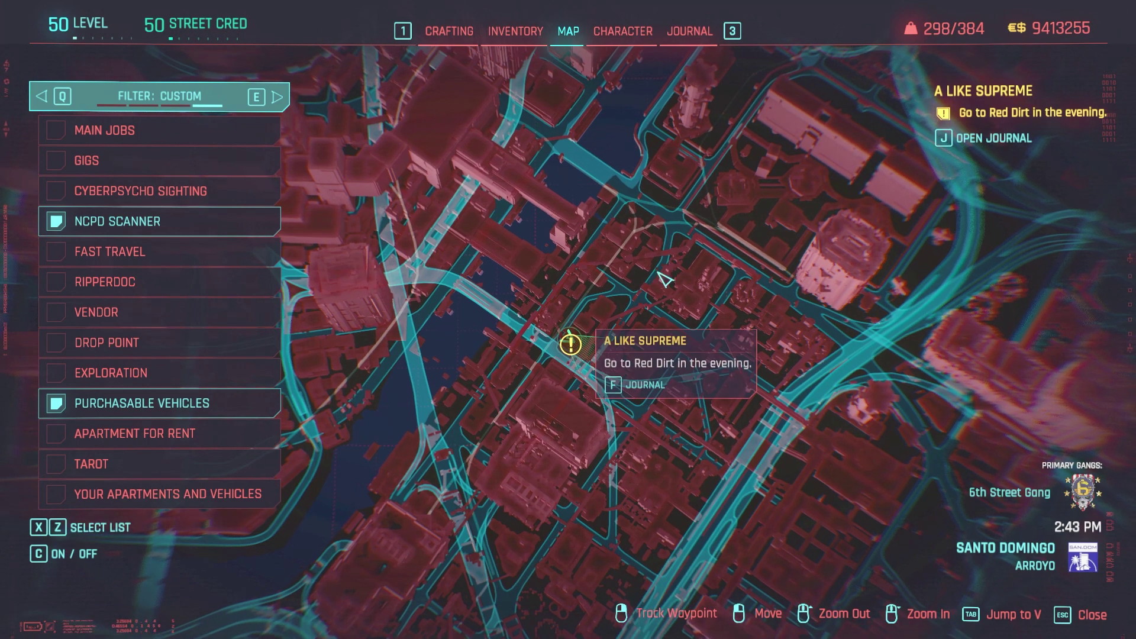
middle_click(671, 263)
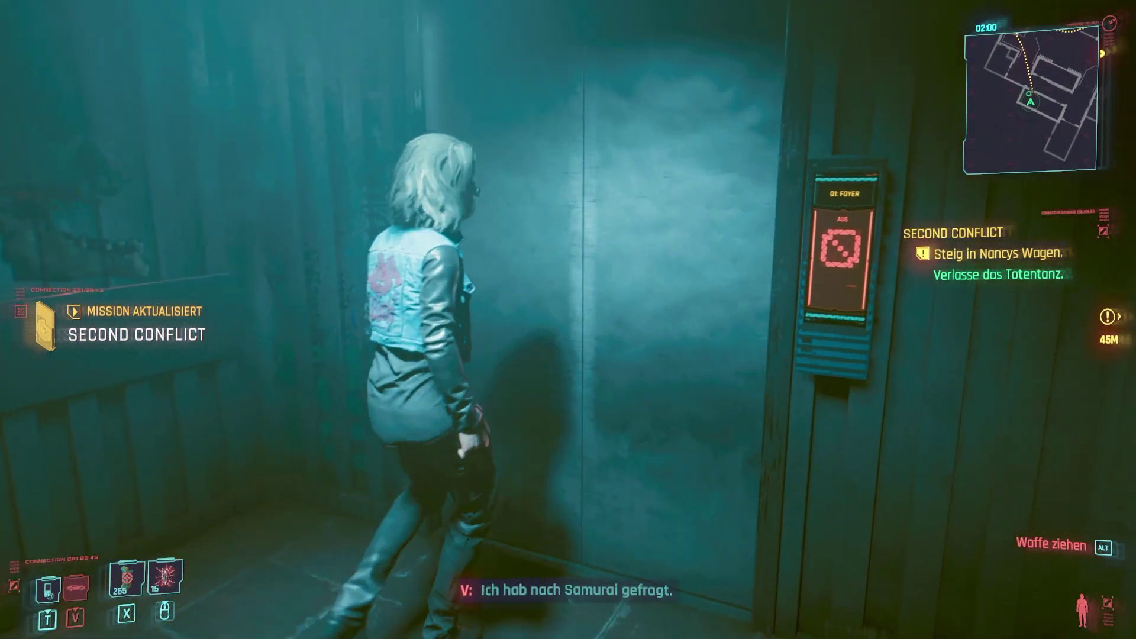
Use the map to fast travel from the closed foyer door to the street outside during the Second Conflict mission
key(w)
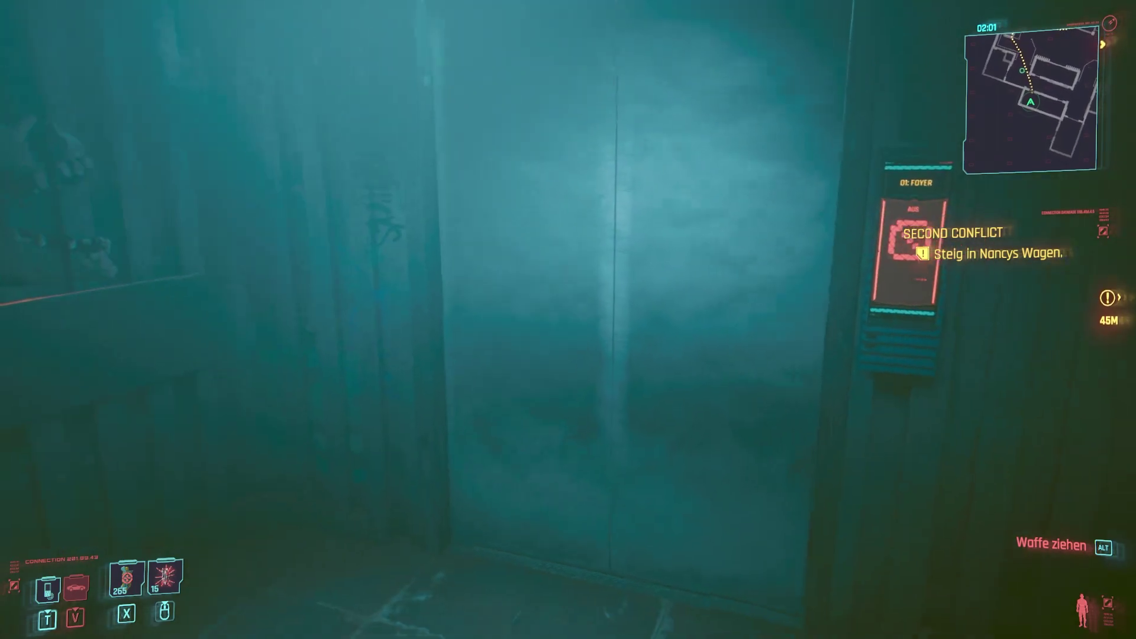
key(m)
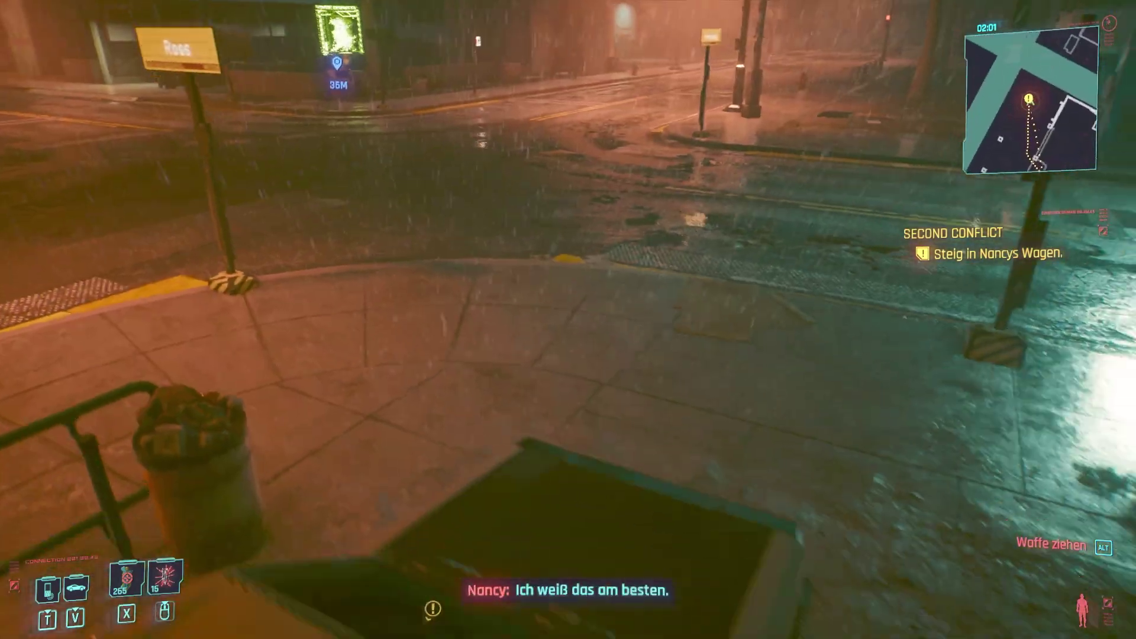
key(s)
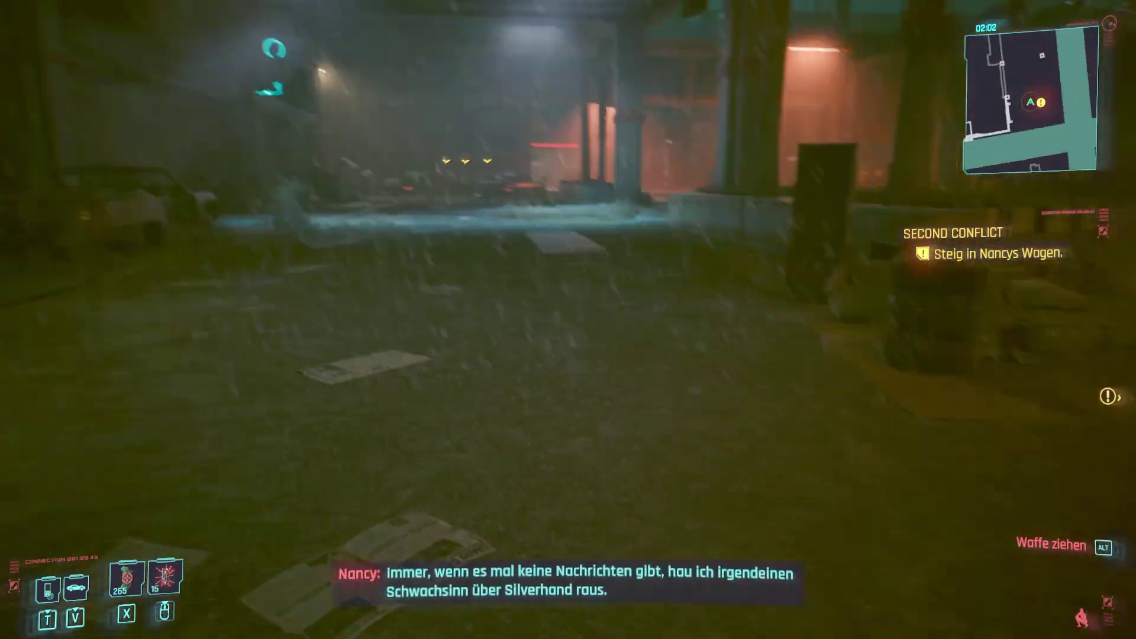